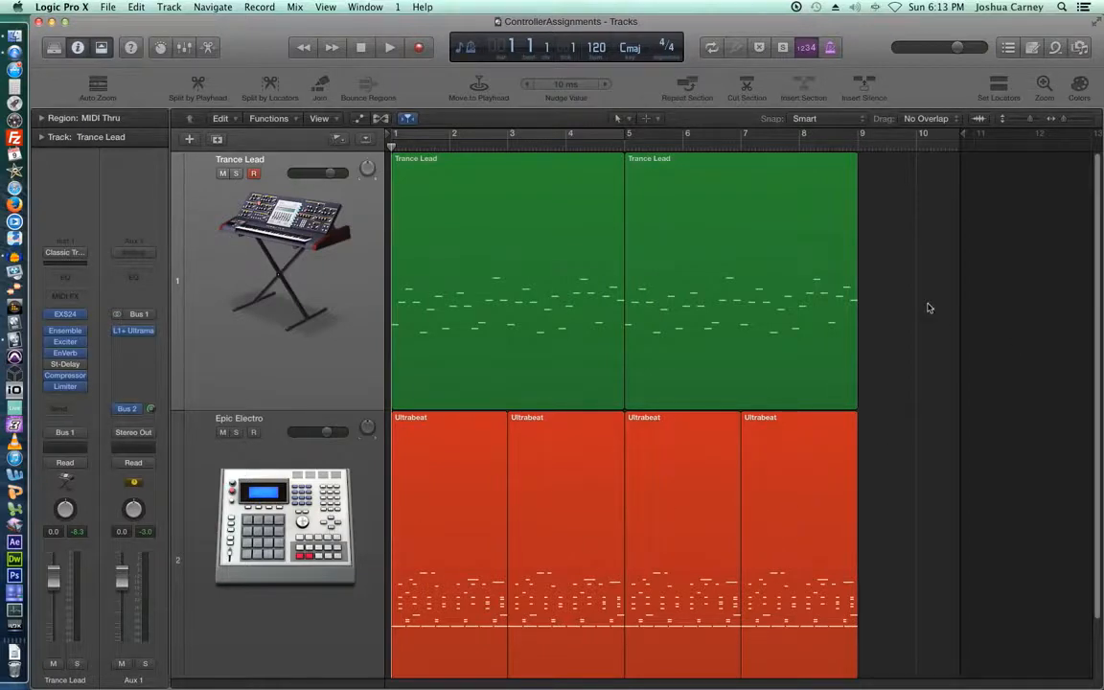
Play the arrangement for several bars, stop playback and return the playhead to the beginning.
{"action": "key", "text": "space"}
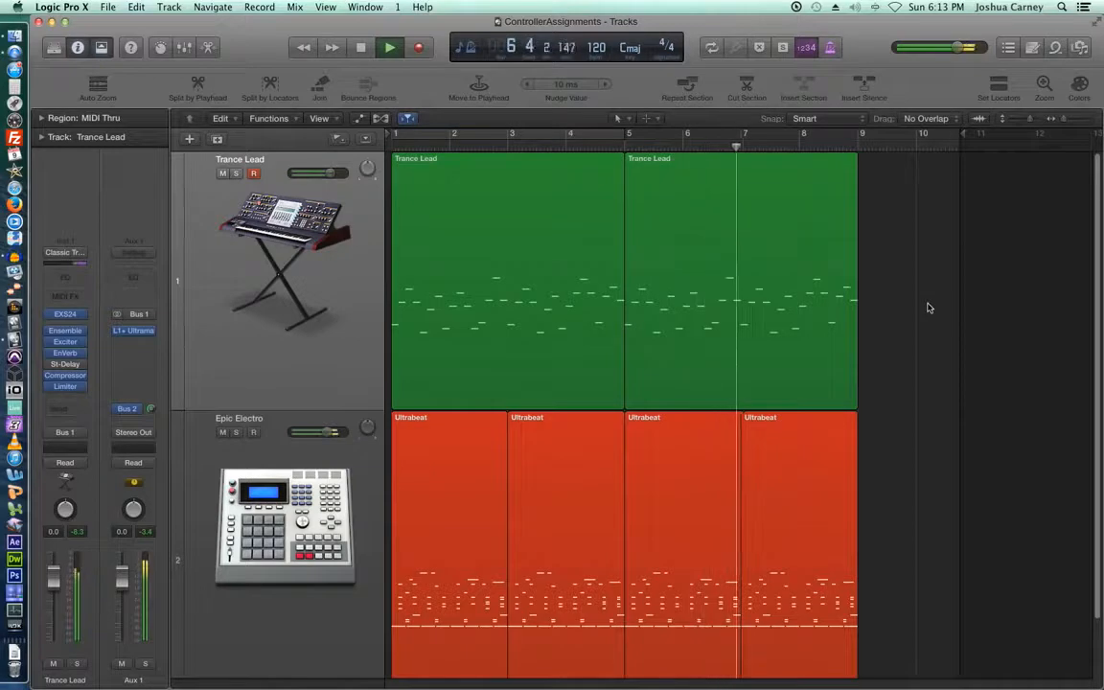
{"action": "key", "text": "space"}
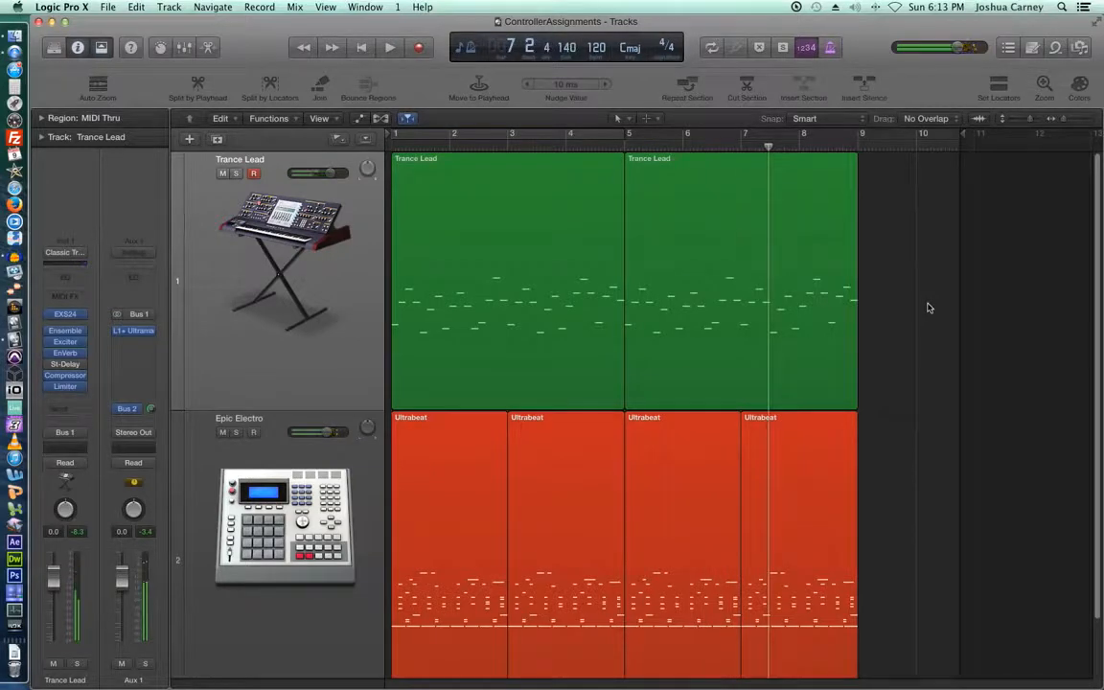
{"action": "key", "text": "Return"}
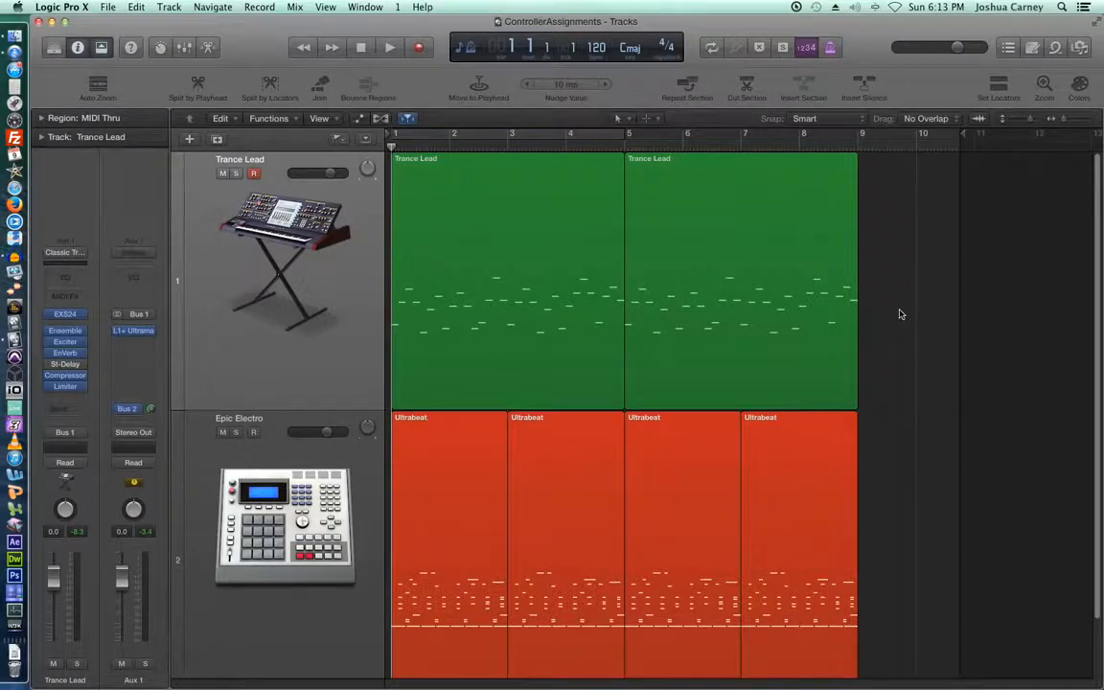
Open the EXS24 instrument of the Trance Lead track and collapse its extended parameters.
{"action": "left_click", "coordinate": [212, 241]}
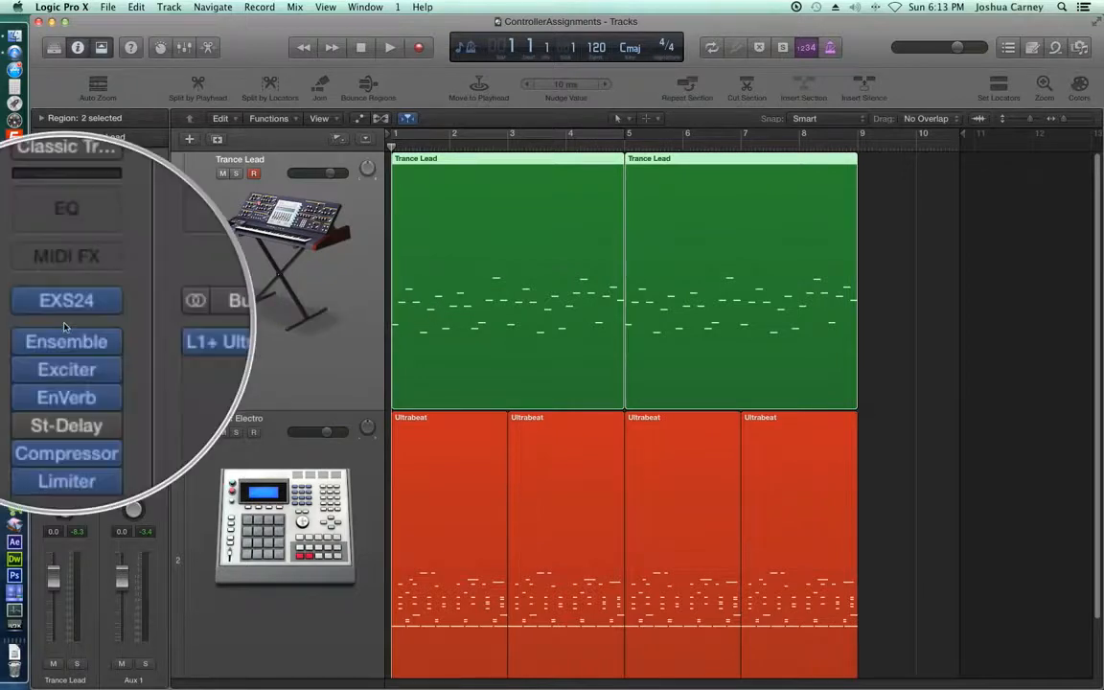
{"action": "mouse_move", "coordinate": [65, 319]}
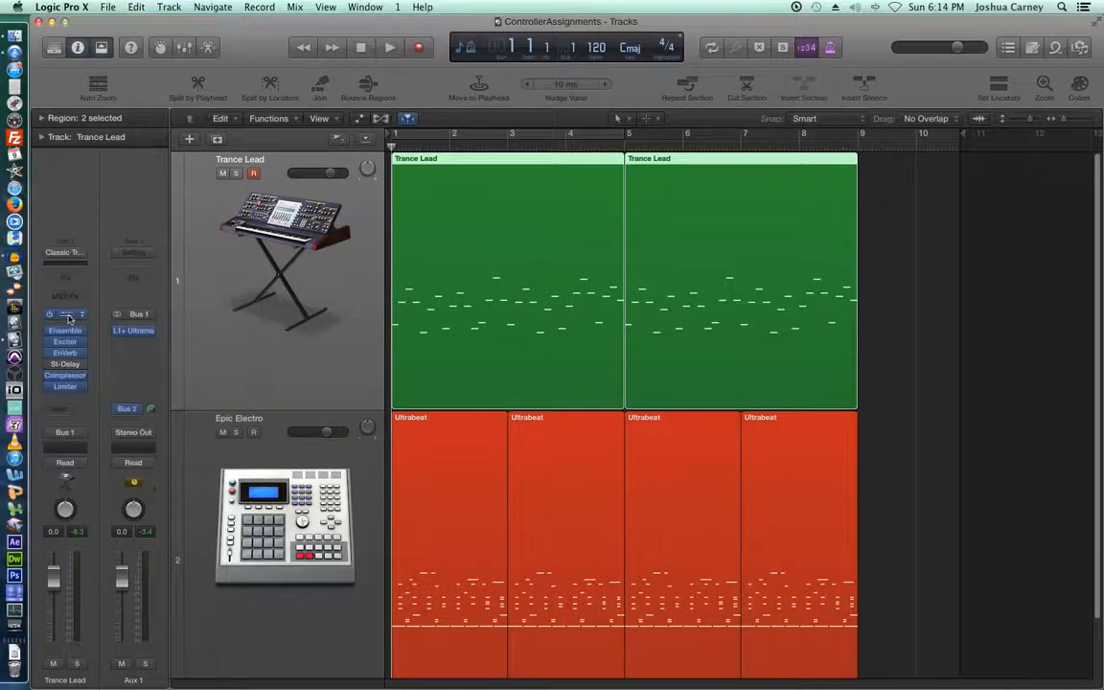
{"action": "left_click", "coordinate": [68, 317]}
{"action": "left_click_drag", "start_coordinate": [466, 54], "coordinate": [501, 48]}
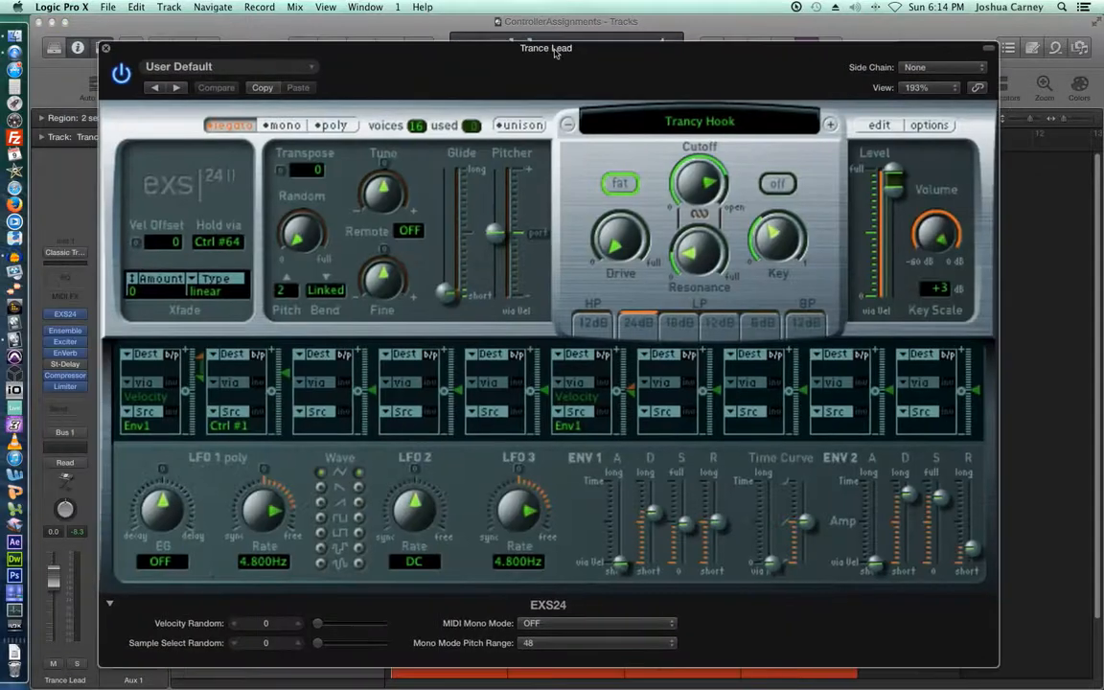
{"action": "left_click", "coordinate": [109, 604]}
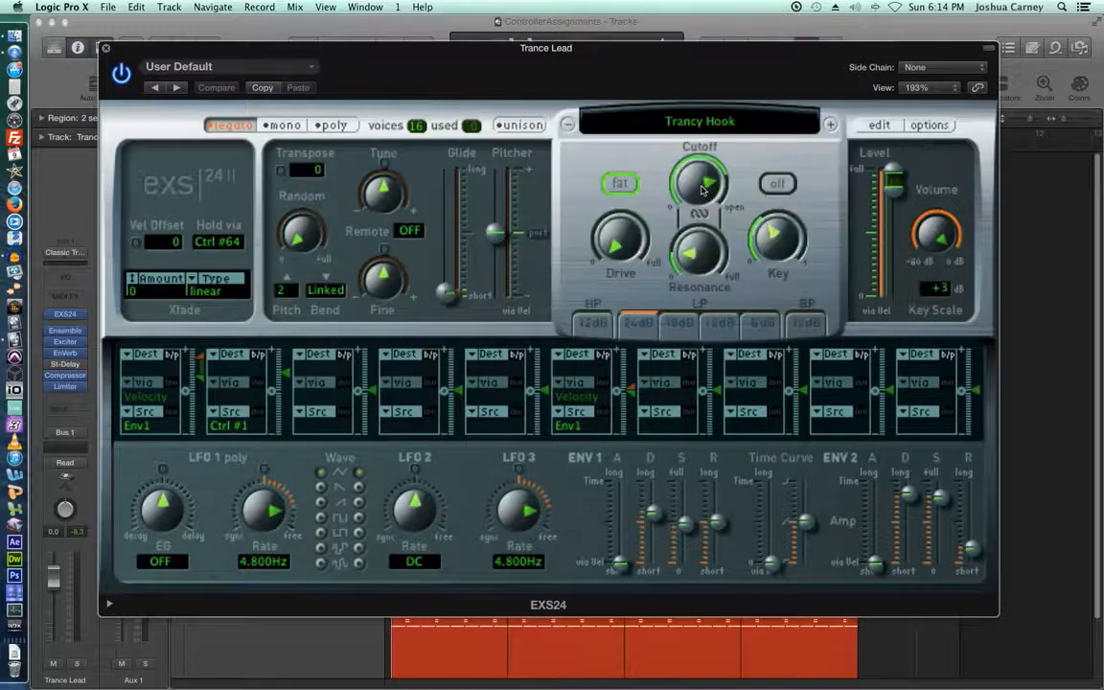
Turn on the EXS24 filter and try out its Cutoff knob.
{"action": "mouse_move", "coordinate": [705, 182]}
{"action": "left_mouse_down"}
{"action": "mouse_move", "coordinate": [705, 206]}
{"action": "mouse_move", "coordinate": [704, 182]}
{"action": "left_mouse_up"}
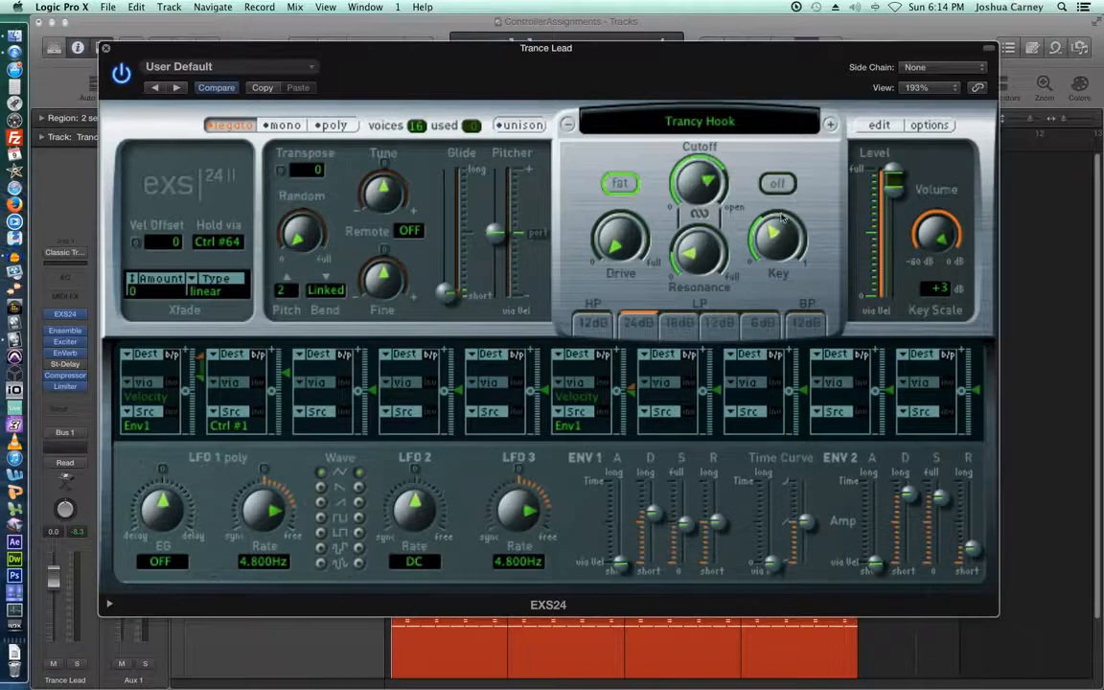
{"action": "left_click", "coordinate": [777, 183]}
{"action": "left_click_drag", "start_coordinate": [423, 58], "coordinate": [426, 106]}
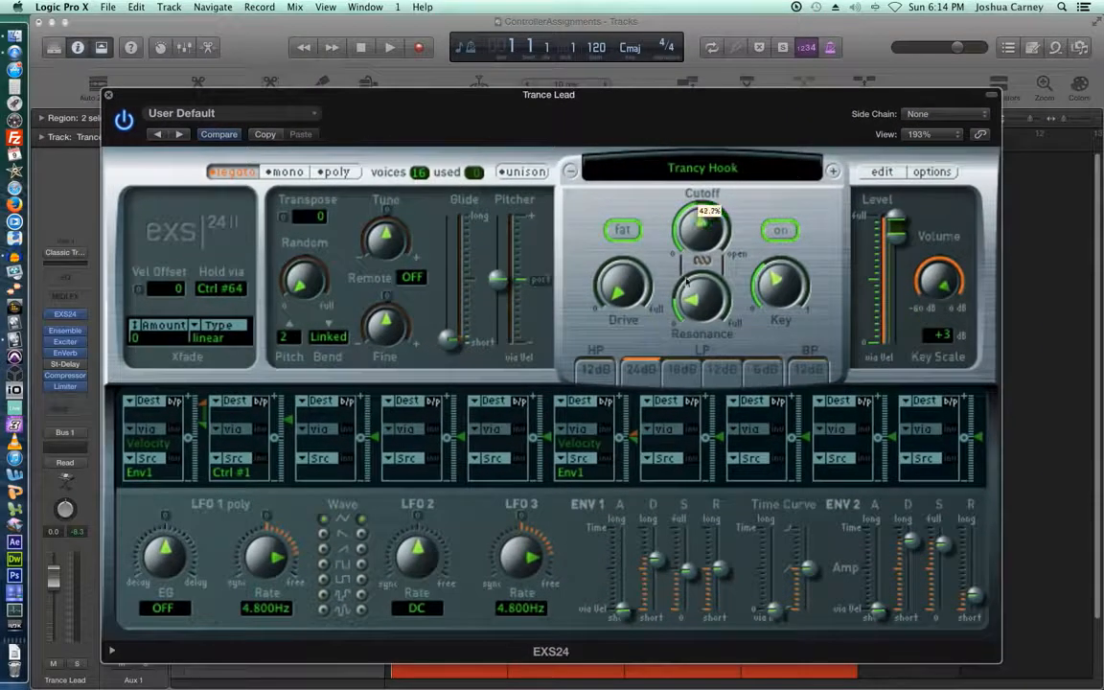
{"action": "left_click_drag", "start_coordinate": [711, 374], "coordinate": [690, 43]}
{"action": "left_click_drag", "start_coordinate": [716, 242], "coordinate": [694, 195]}
Play the arrangement from the beginning while changing the EXS24 filter Cutoff, and stop playback.
{"action": "left_click_drag", "start_coordinate": [547, 105], "coordinate": [1103, 190]}
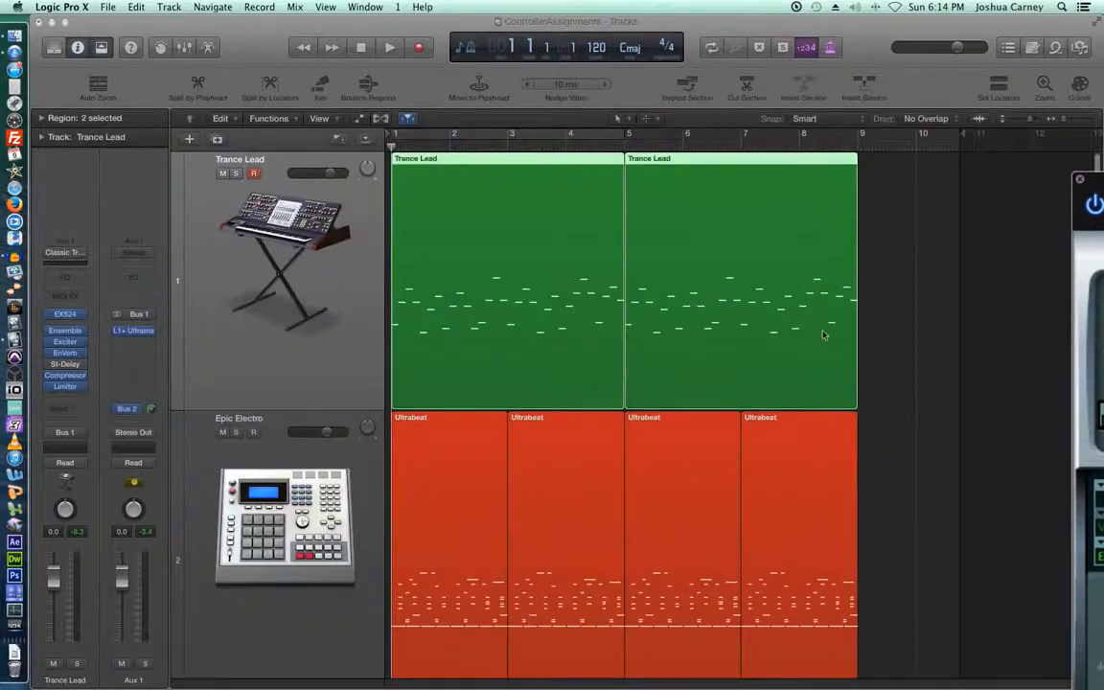
{"action": "left_click", "coordinate": [898, 312]}
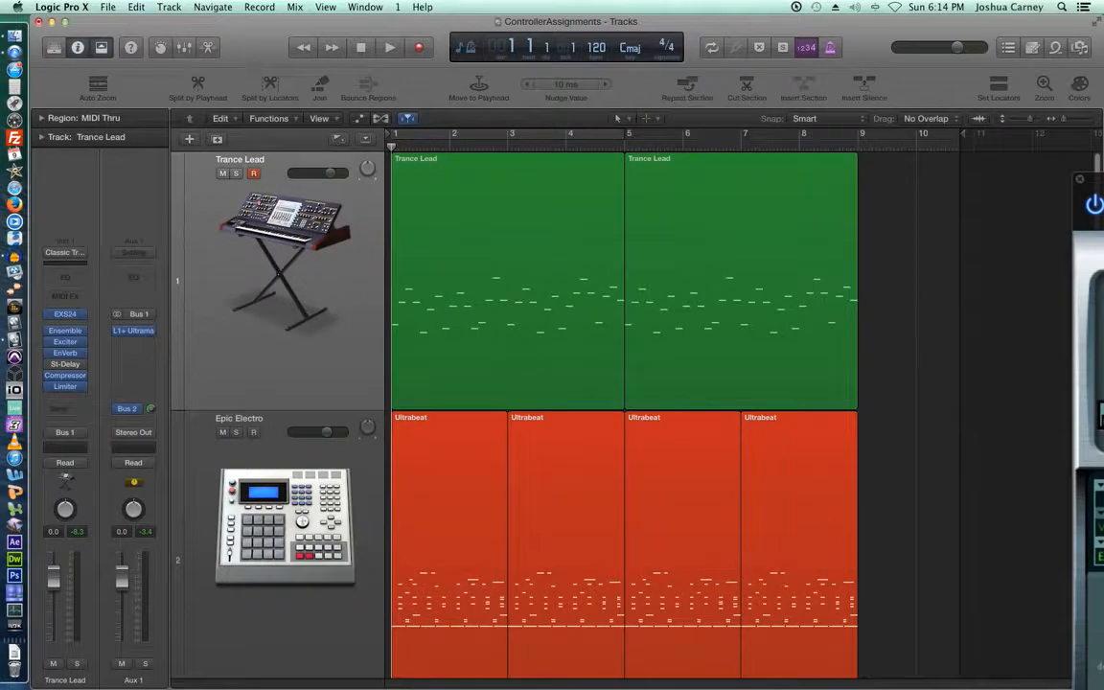
{"action": "key", "text": "space"}
{"action": "left_click_drag", "start_coordinate": [1103, 182], "coordinate": [444, 339]}
{"action": "mouse_move", "coordinate": [618, 441]}
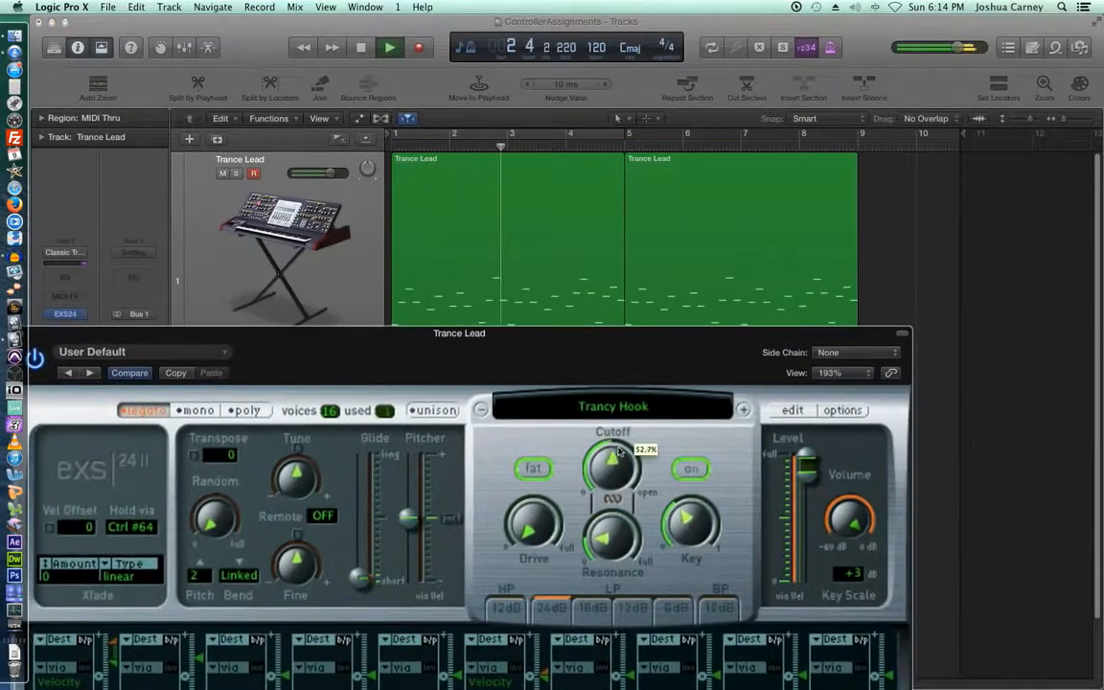
{"action": "left_click_drag", "start_coordinate": [620, 443], "coordinate": [629, 470]}
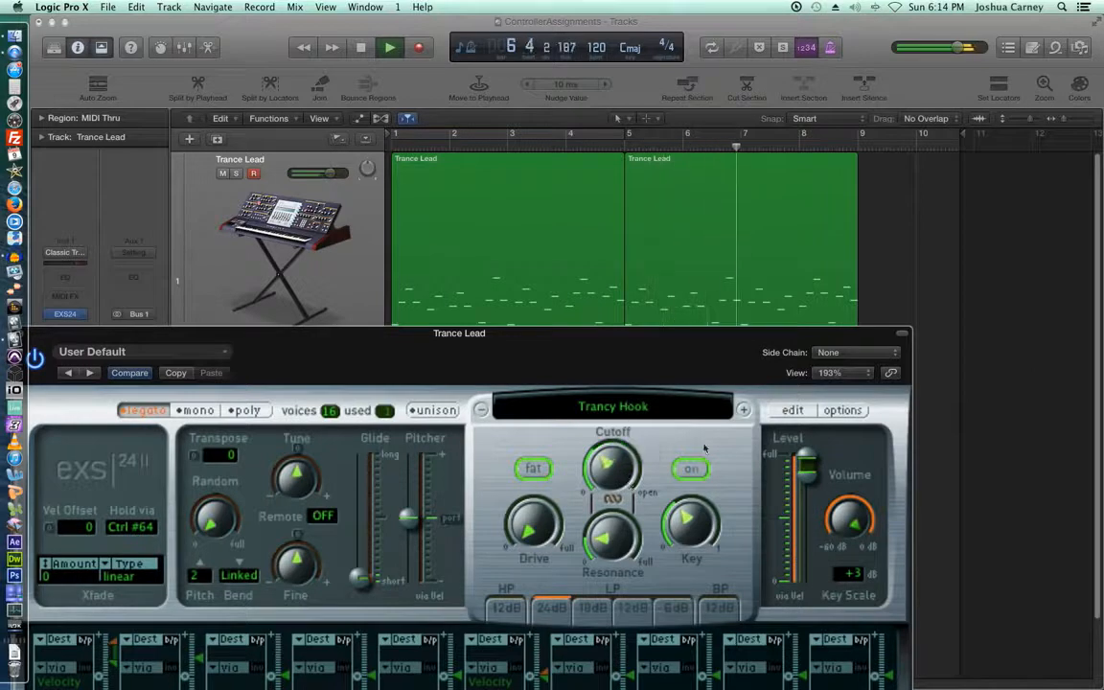
{"action": "key", "text": "space"}
Sweep the EXS24 filter Cutoff down and partly back up with playback stopped.
{"action": "left_click_drag", "start_coordinate": [656, 347], "coordinate": [723, 268]}
{"action": "left_click_drag", "start_coordinate": [688, 377], "coordinate": [687, 363]}
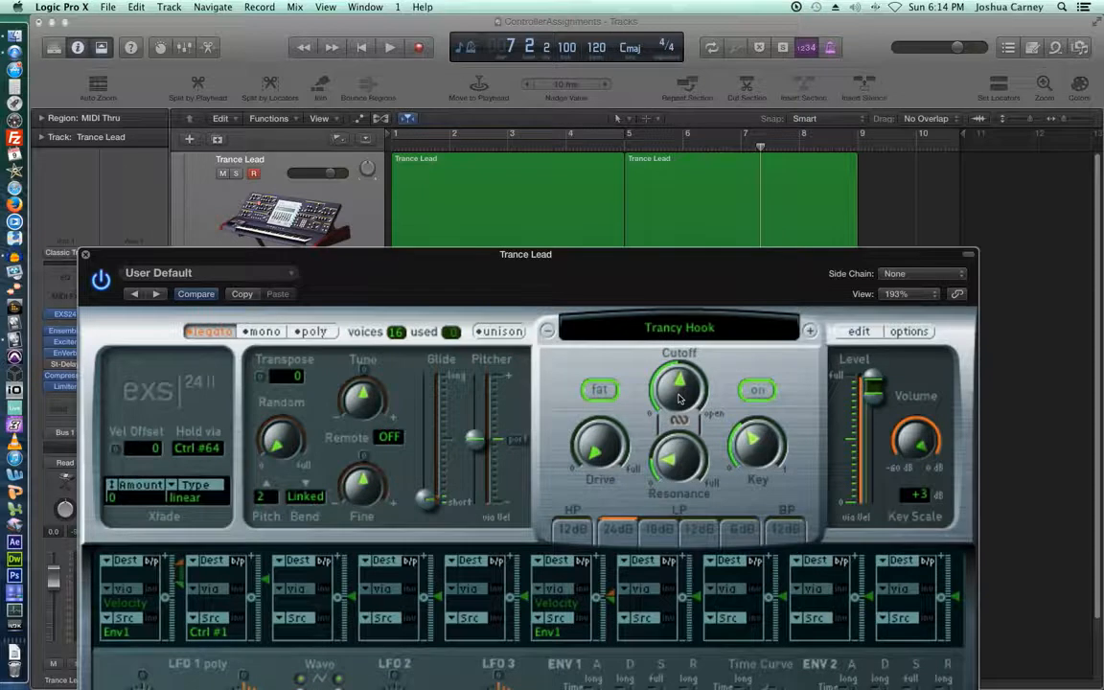
{"action": "left_click_drag", "start_coordinate": [679, 399], "coordinate": [697, 457]}
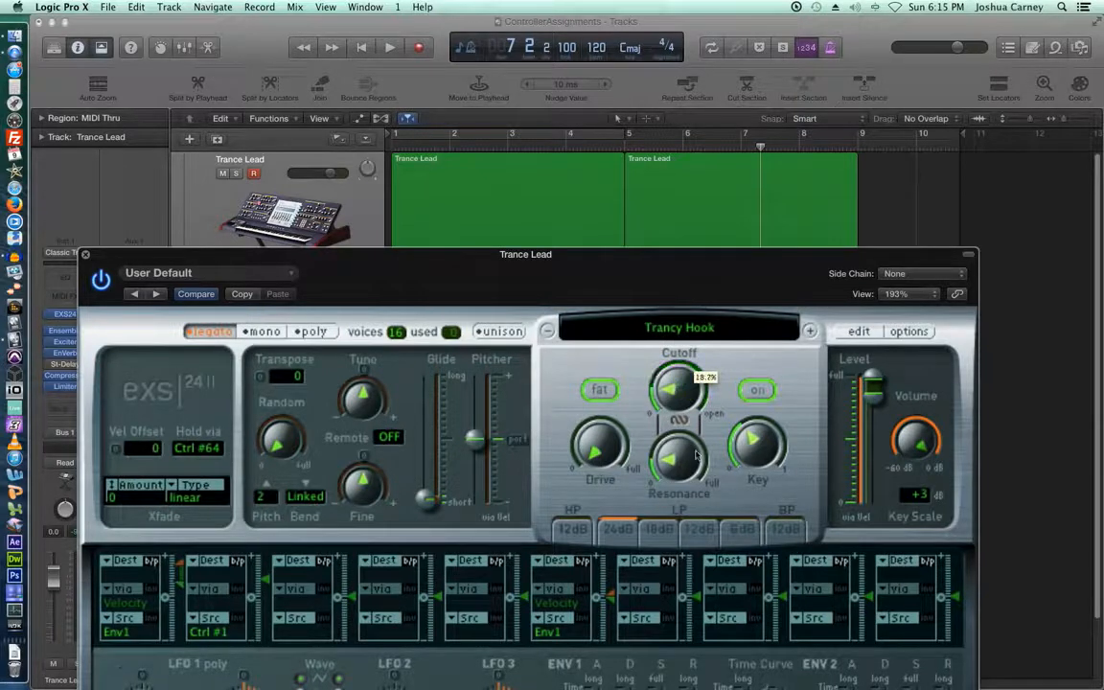
{"action": "left_click_drag", "start_coordinate": [685, 400], "coordinate": [701, 376]}
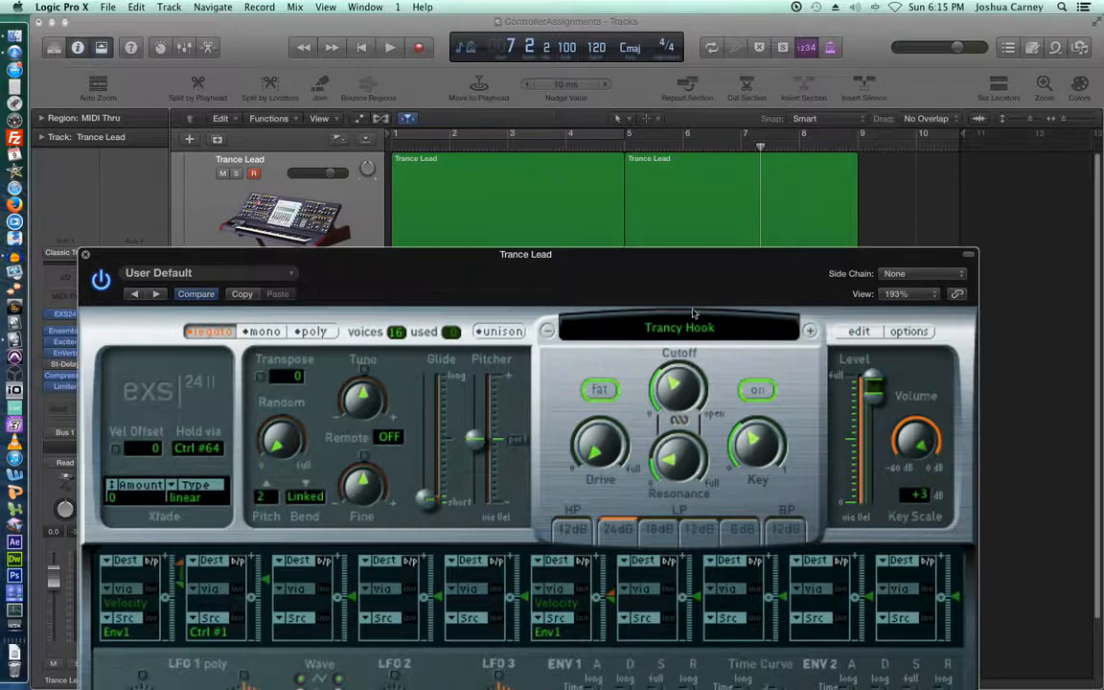
Open the Controller Assignments window and arrange it beside the EXS24 window with the filter knobs accessible.
{"action": "left_click_drag", "start_coordinate": [702, 264], "coordinate": [181, 27]}
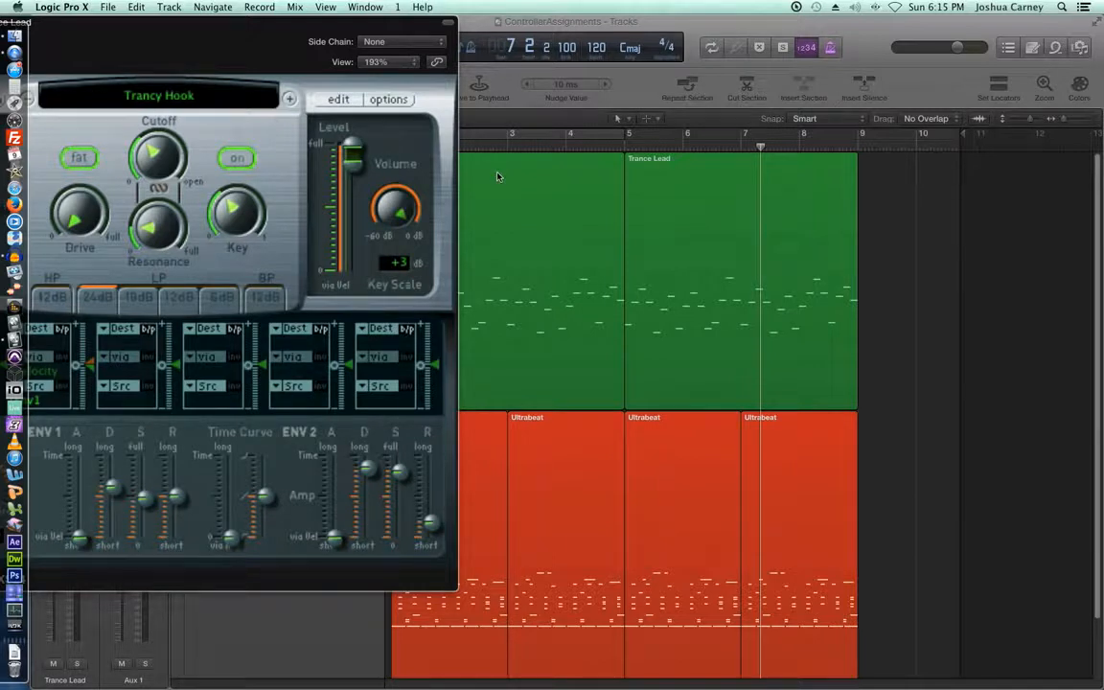
{"action": "key", "text": "super+k"}
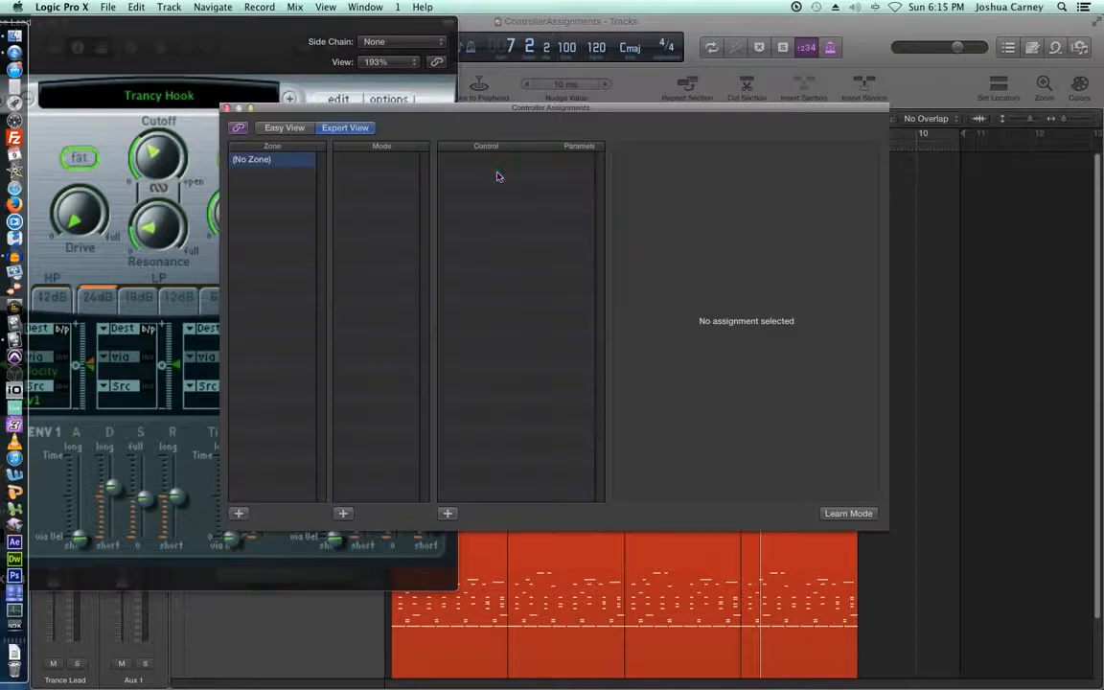
{"action": "left_click_drag", "start_coordinate": [526, 107], "coordinate": [711, 23]}
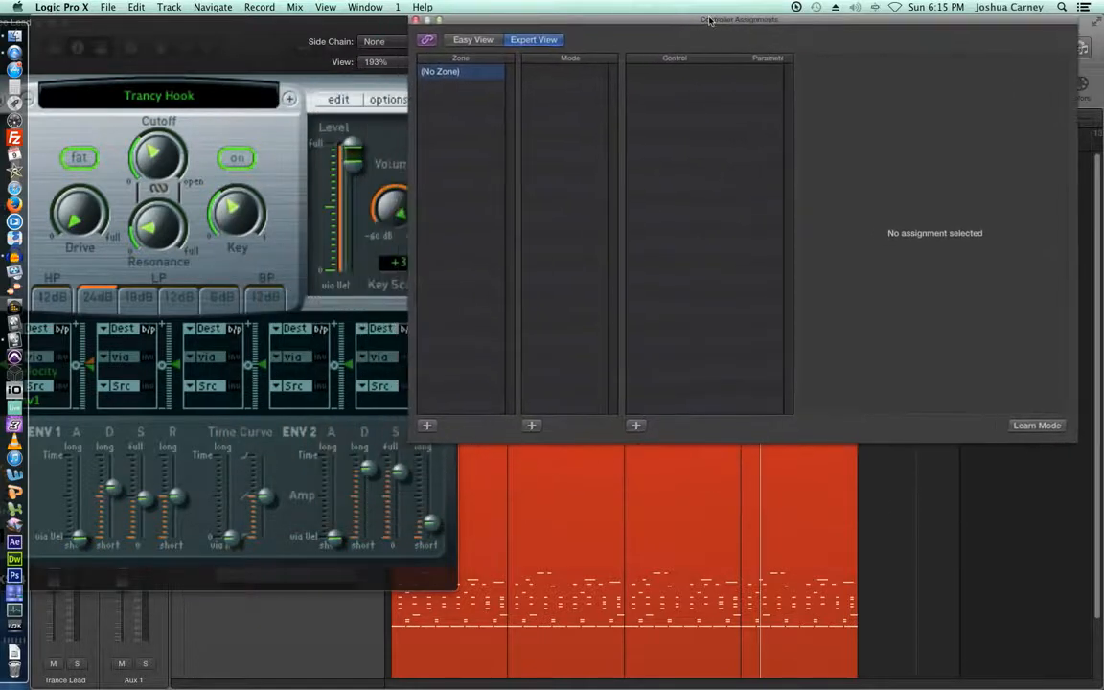
{"action": "left_click", "coordinate": [83, 7]}
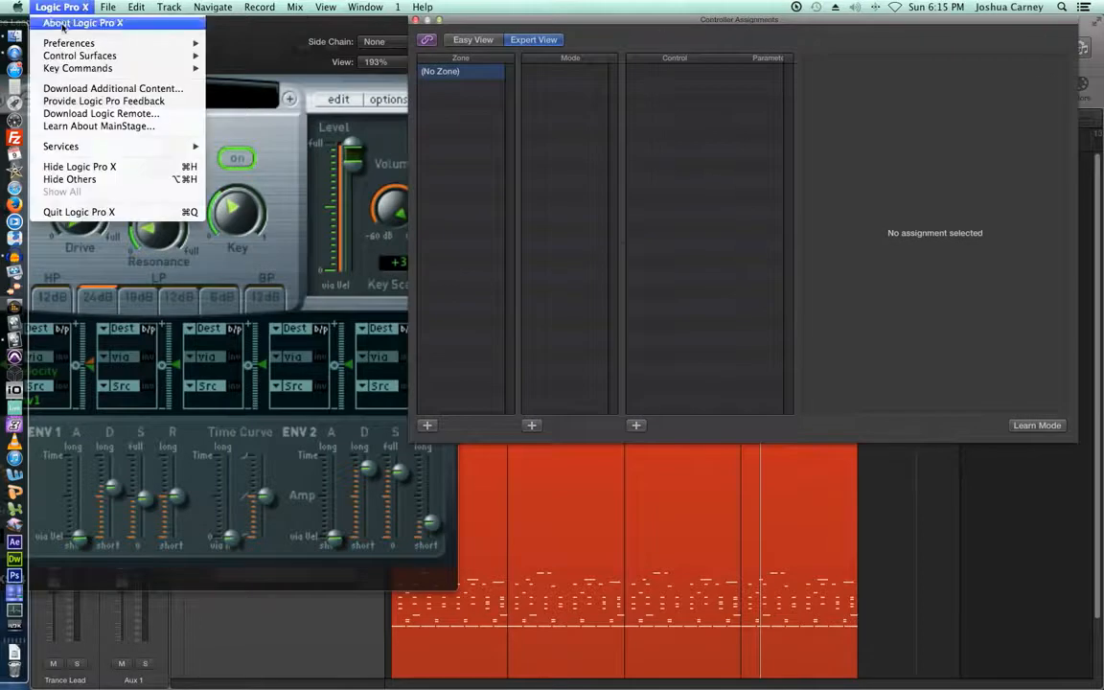
{"action": "mouse_move", "coordinate": [60, 42]}
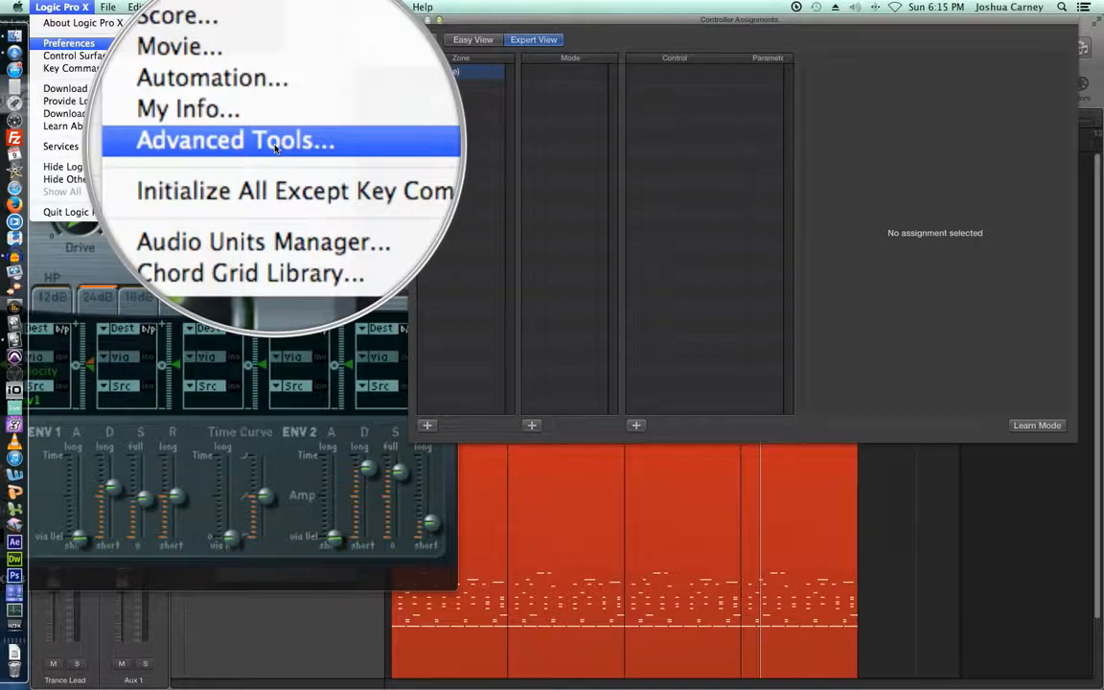
{"action": "left_click", "coordinate": [498, 149]}
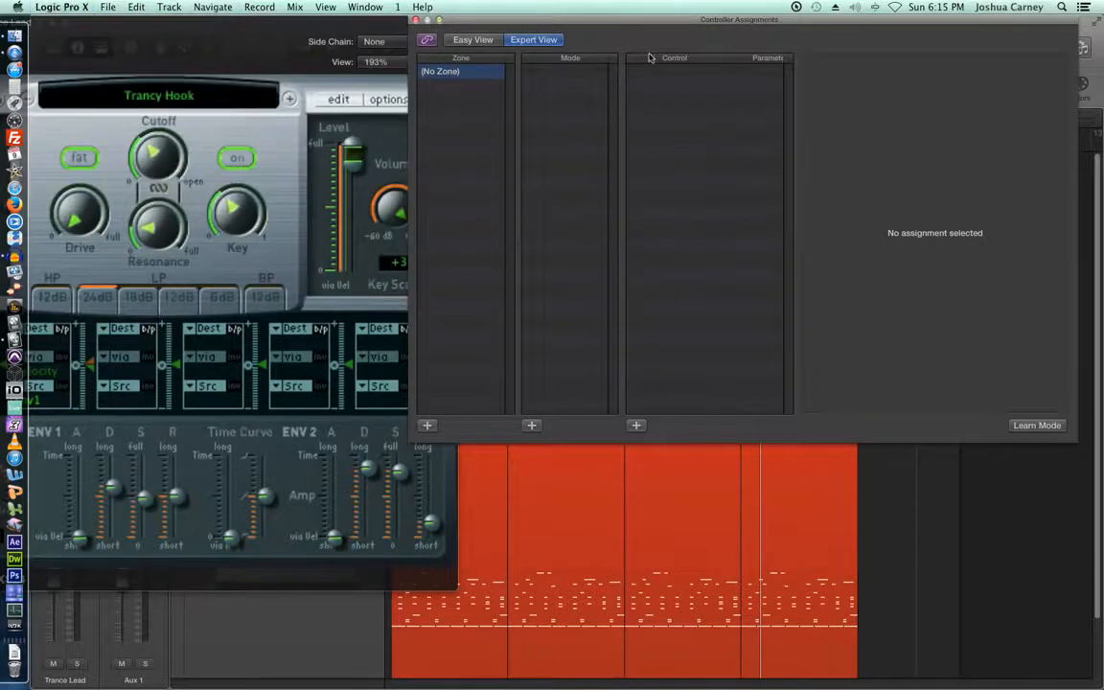
Learn controller assignments for the EXS24 filter Cutoff (control change 74) and Resonance (control change 71) on channel 1, and end Learn Mode.
{"action": "left_click_drag", "start_coordinate": [653, 24], "coordinate": [553, 163]}
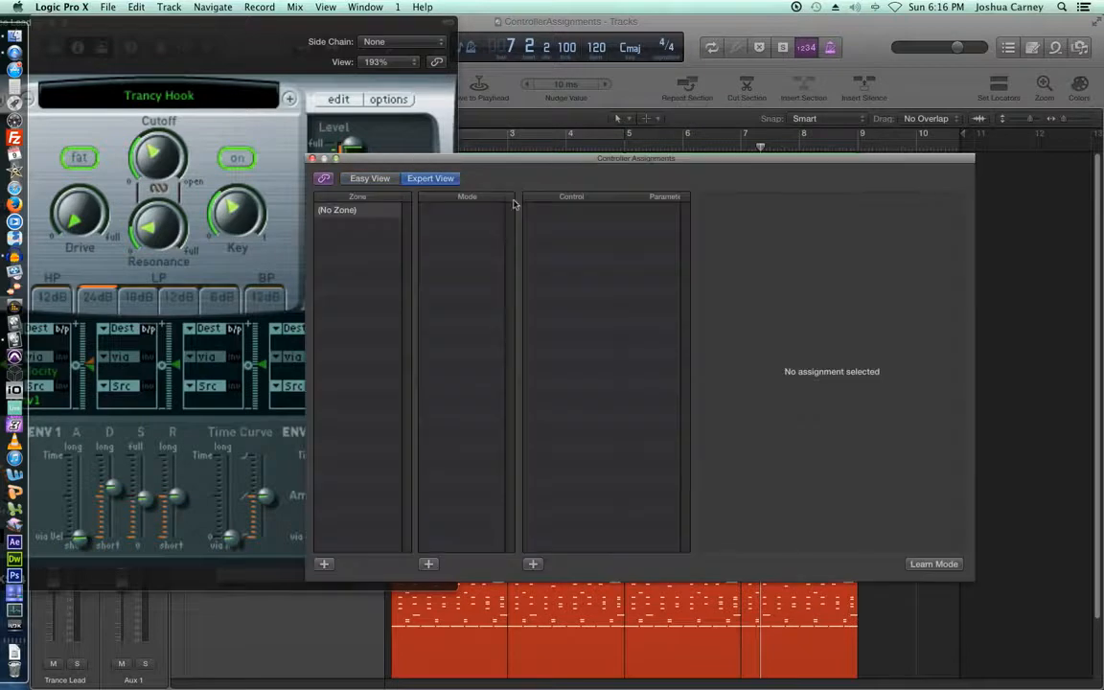
{"action": "left_click_drag", "start_coordinate": [543, 159], "coordinate": [598, 6]}
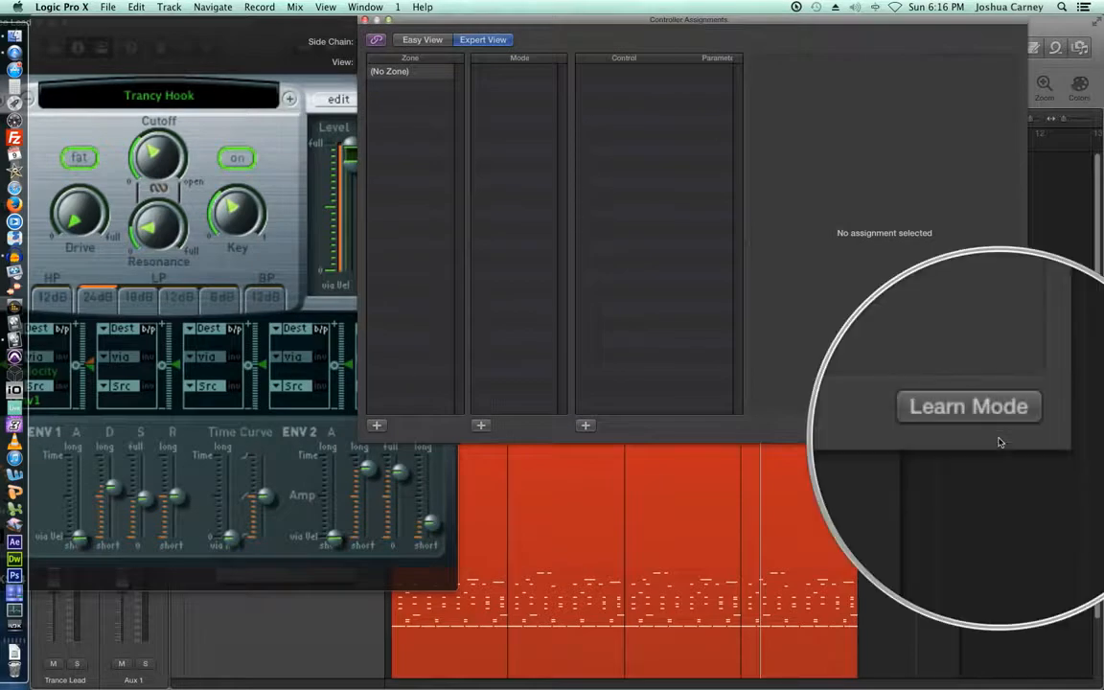
{"action": "left_click", "coordinate": [986, 426]}
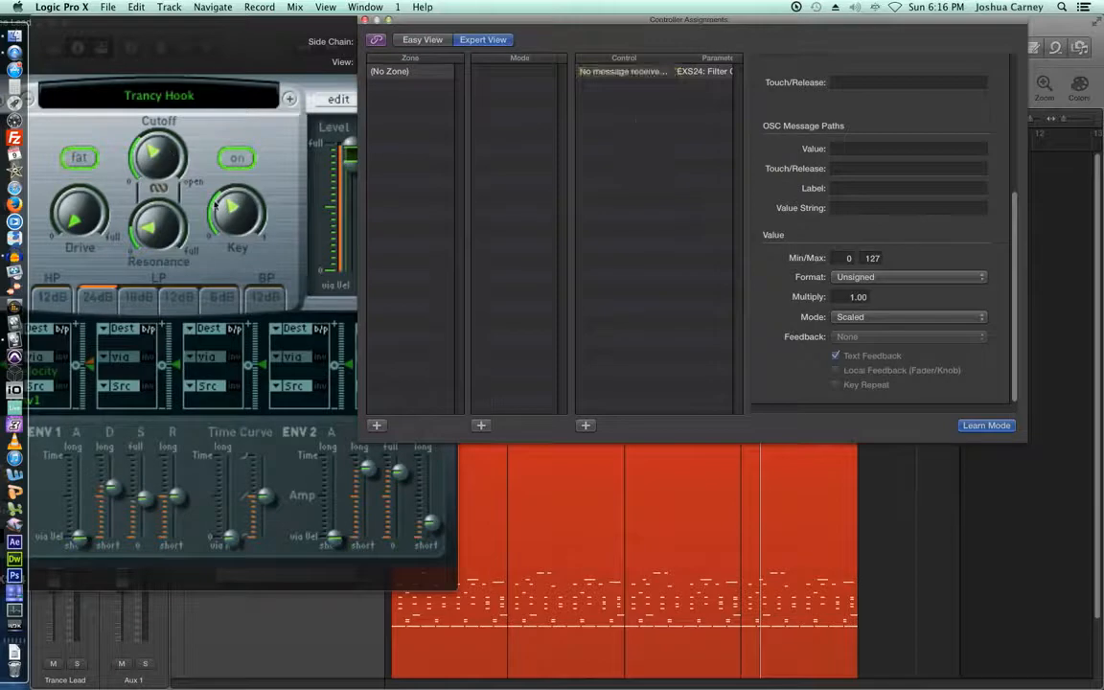
{"action": "left_click", "coordinate": [155, 160]}
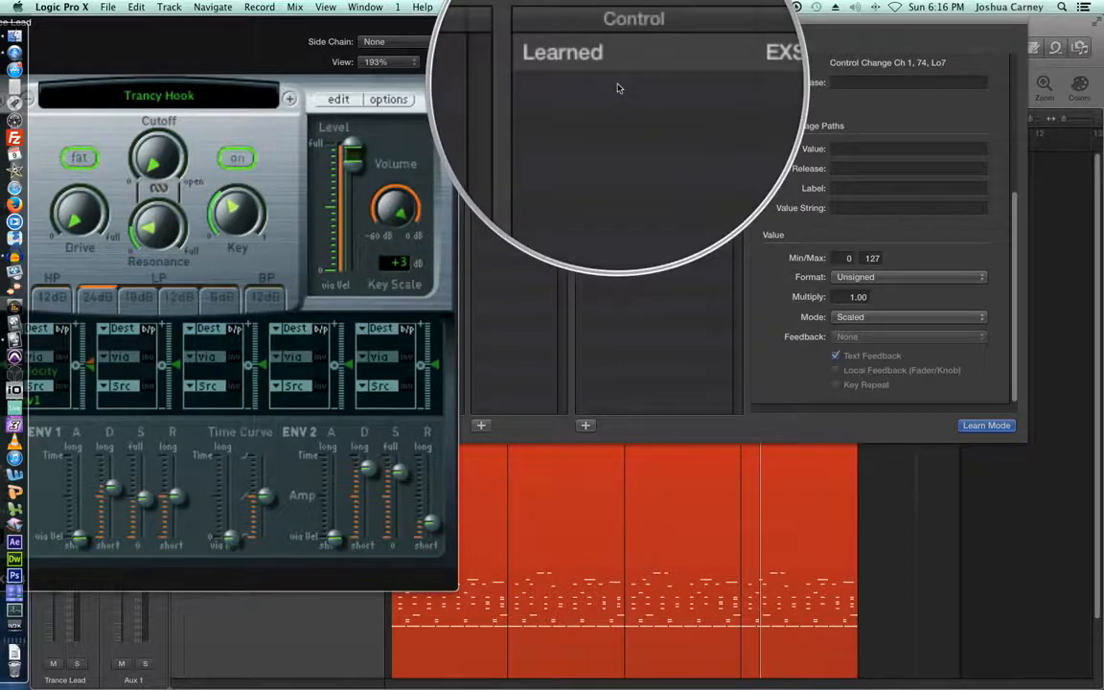
{"action": "left_click", "coordinate": [155, 231]}
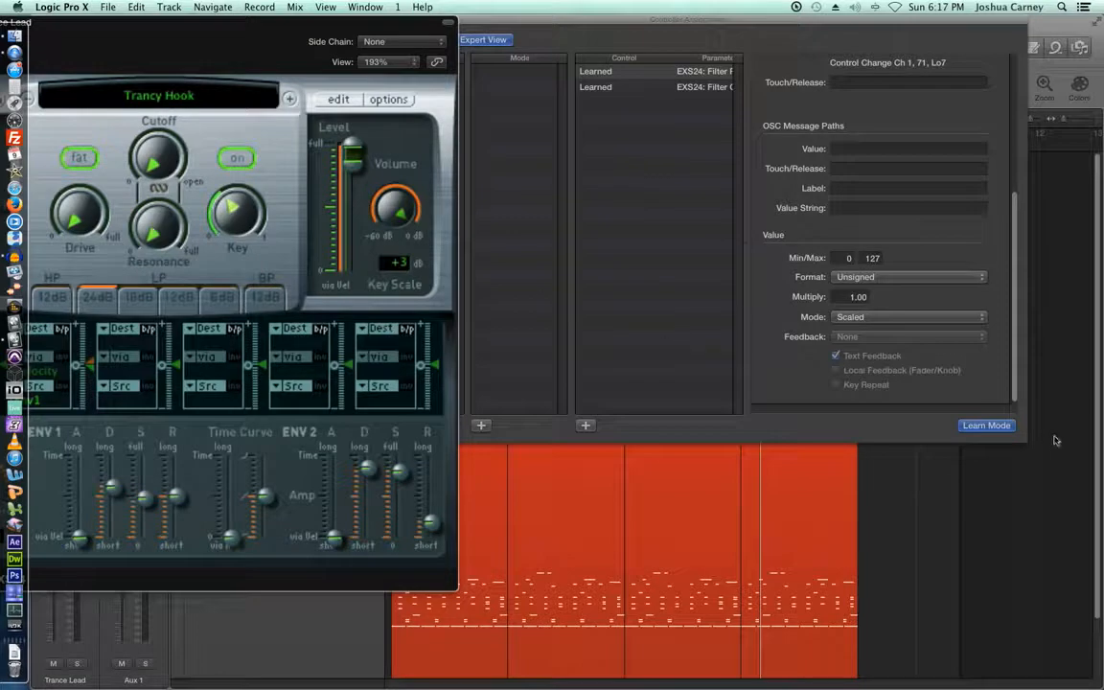
{"action": "left_click", "coordinate": [986, 424]}
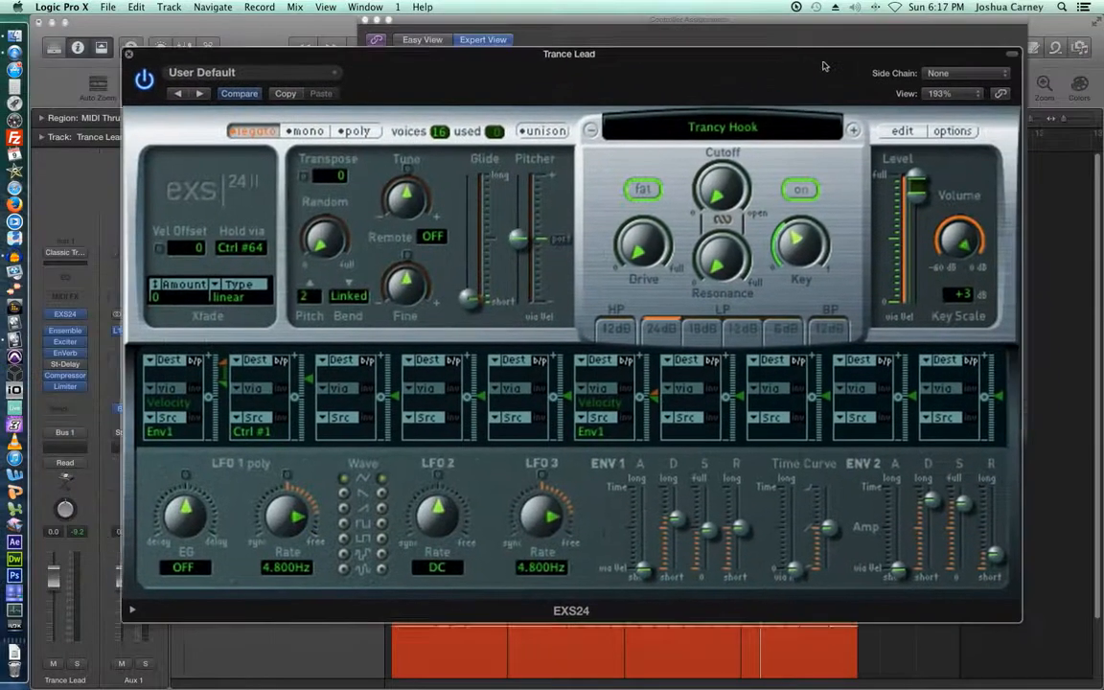
Close the EXS24 instrument window and the Controller Assignments window.
{"action": "left_click_drag", "start_coordinate": [823, 65], "coordinate": [791, 70]}
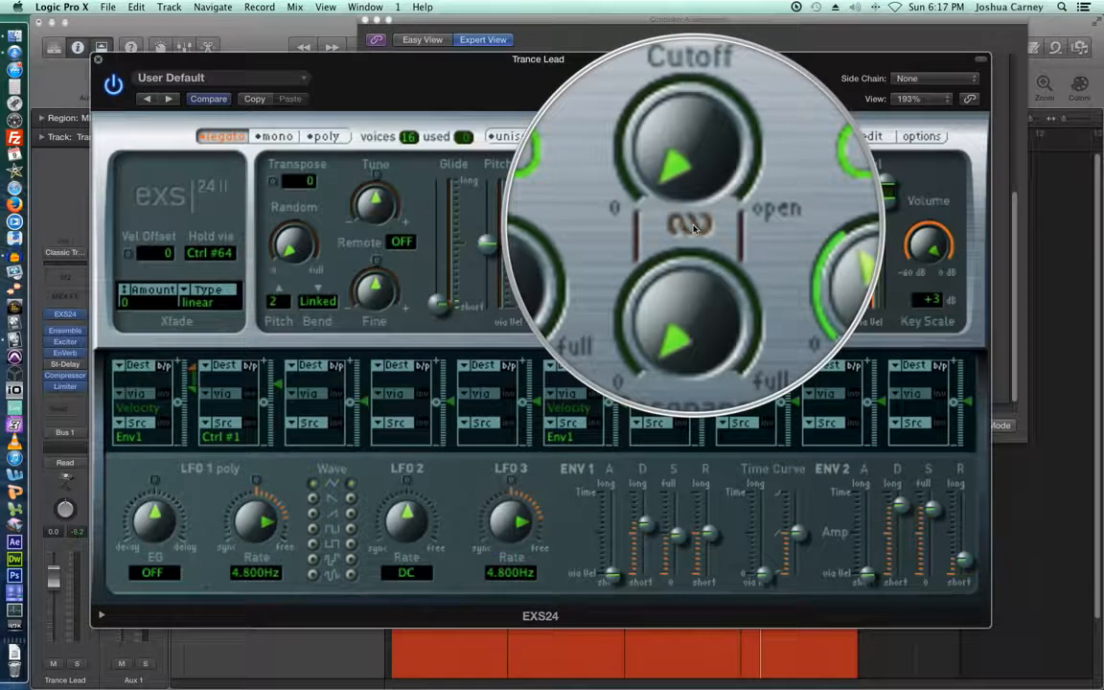
{"action": "left_click_drag", "start_coordinate": [694, 228], "coordinate": [694, 228]}
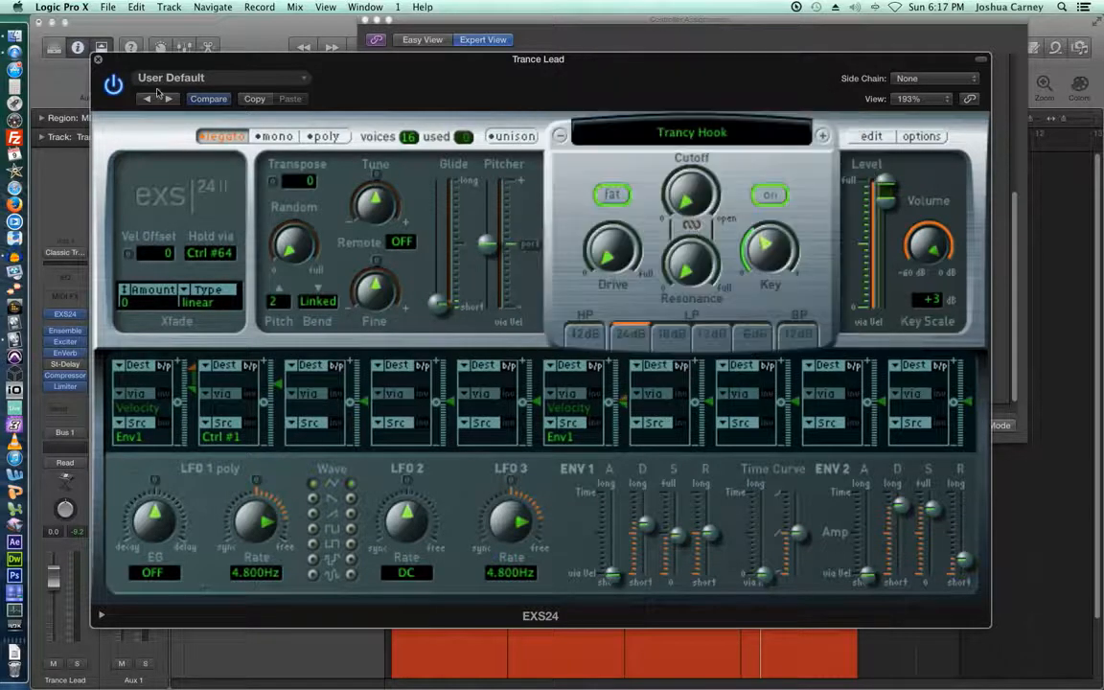
{"action": "left_click", "coordinate": [96, 58]}
{"action": "left_click_drag", "start_coordinate": [412, 23], "coordinate": [369, 84]}
{"action": "left_click", "coordinate": [323, 80]}
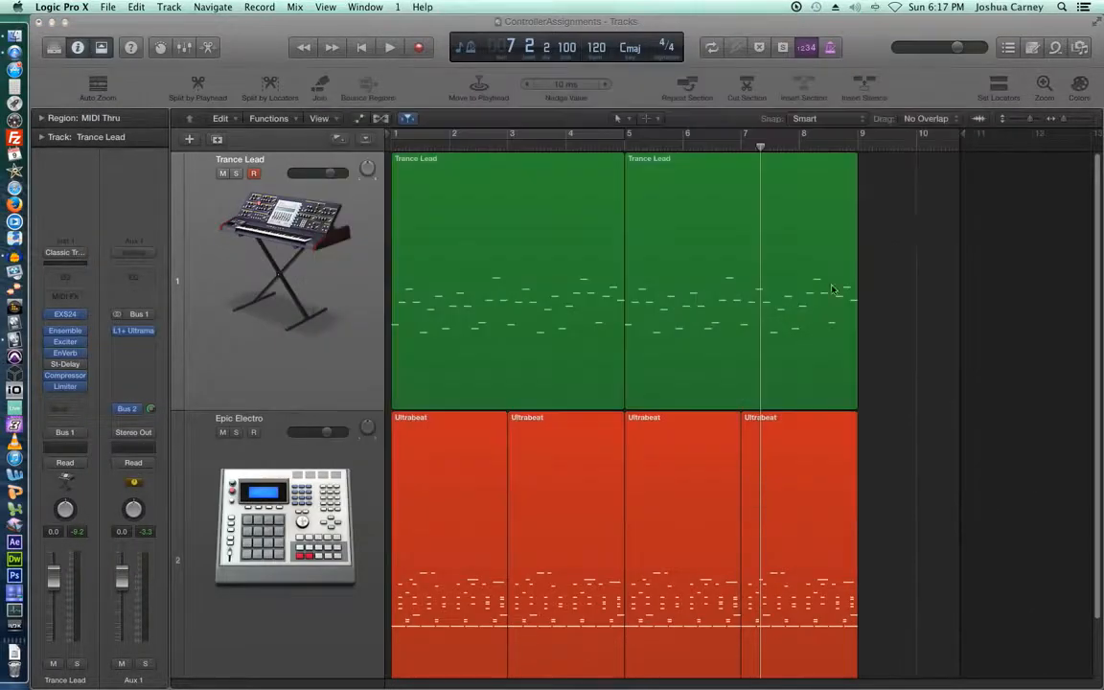
Mute the Epic Electro track, play the Trance Lead from the beginning, and return the playhead to the start.
{"action": "key", "text": "space"}
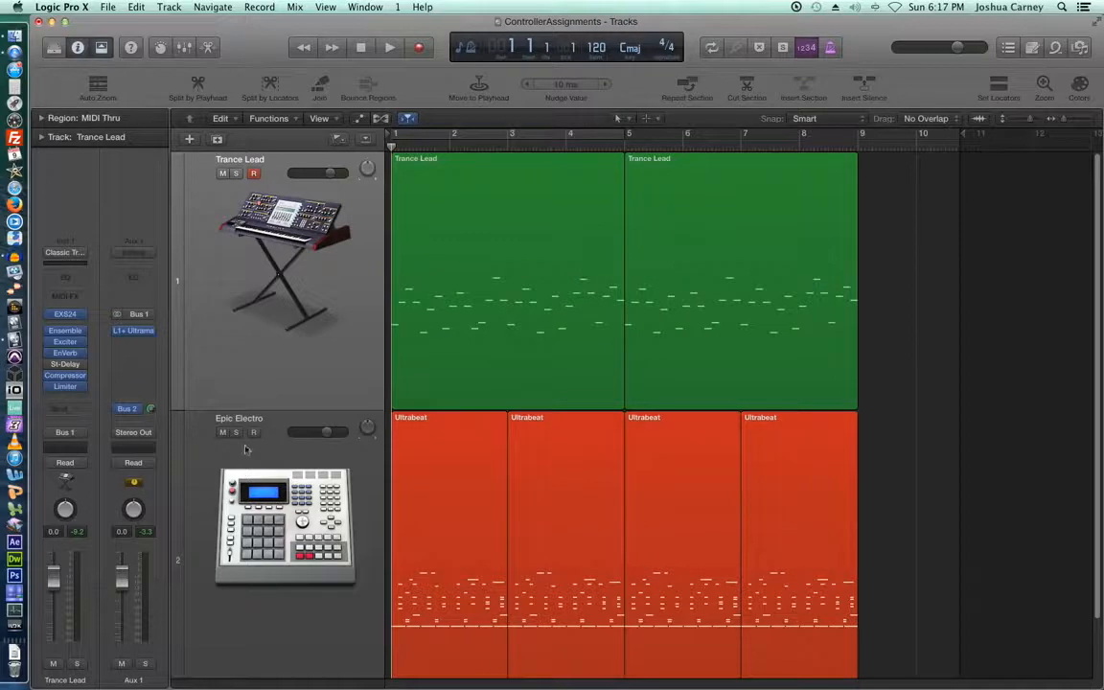
{"action": "left_click", "coordinate": [222, 432]}
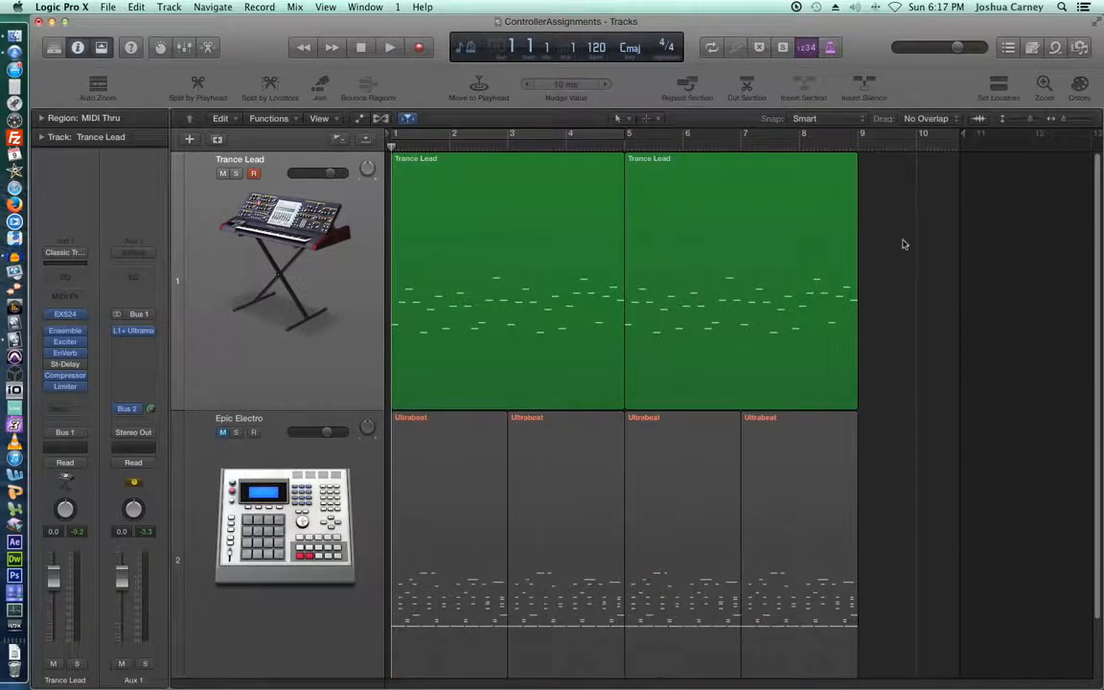
{"action": "key", "text": "space"}
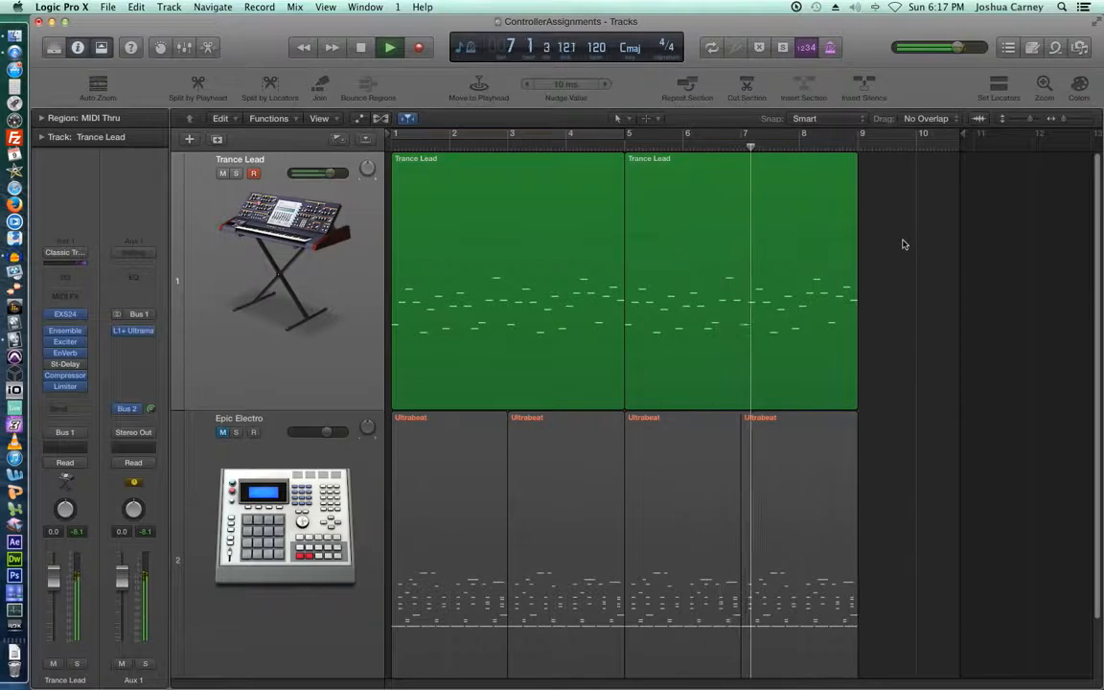
{"action": "key", "text": "space"}
{"action": "key", "text": "Return"}
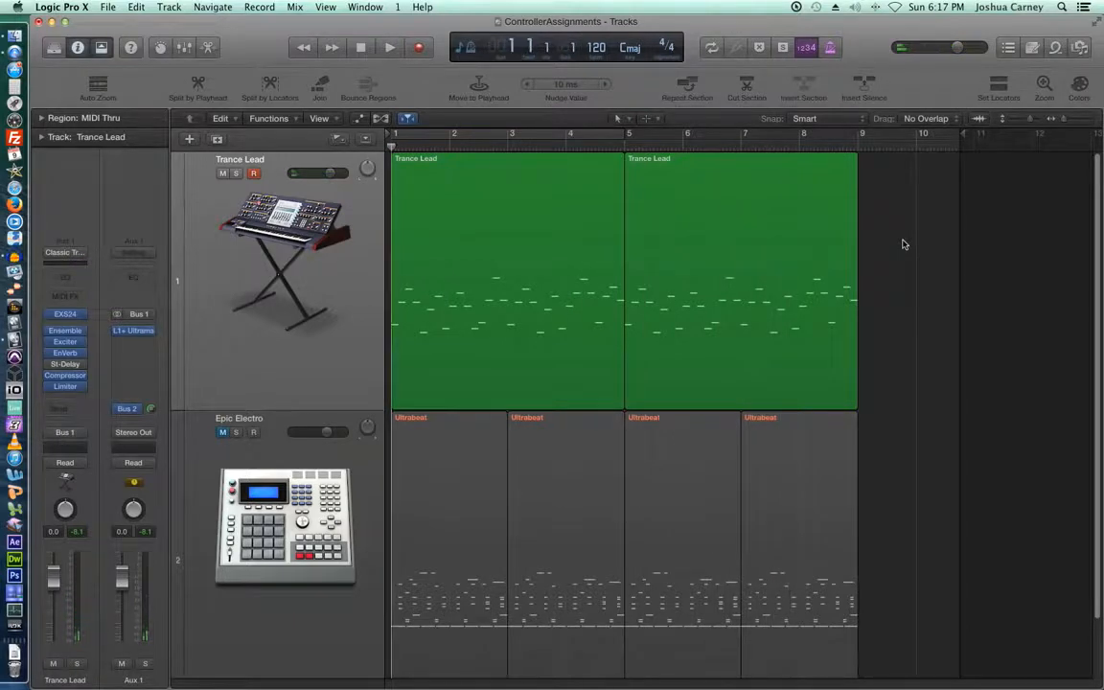
Open the EXS24 instrument beside the Trance Lead regions and play the track while testing the filter Cutoff with the hardware knob.
{"action": "left_click", "coordinate": [64, 313]}
{"action": "left_click_drag", "start_coordinate": [614, 100], "coordinate": [13, 76]}
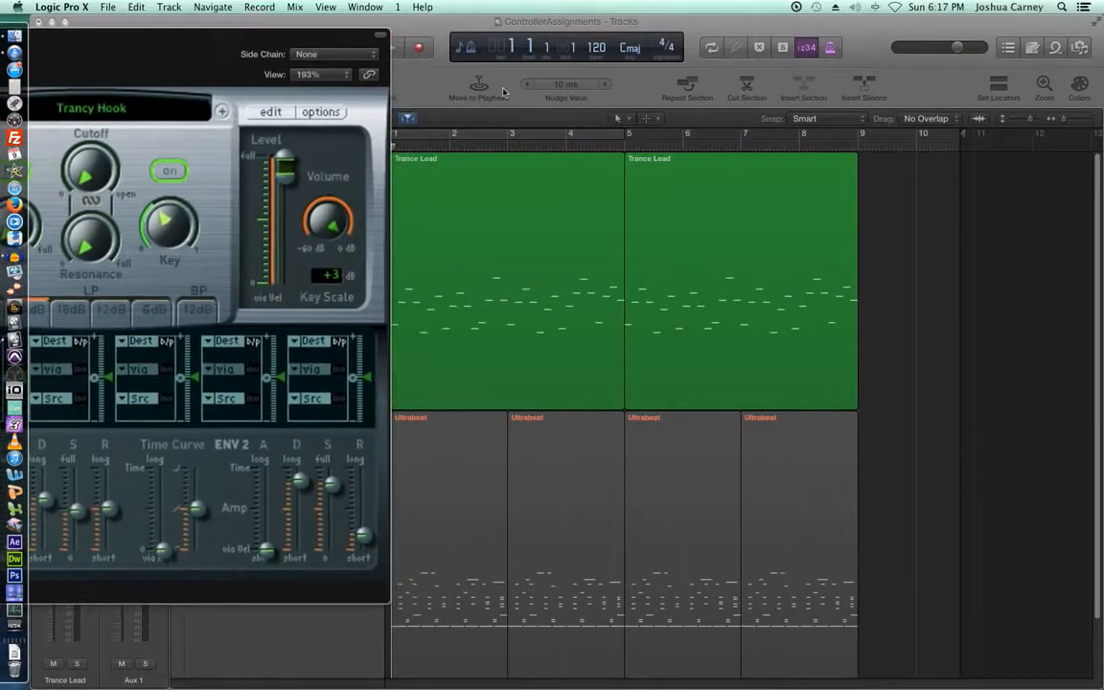
{"action": "key", "text": "space"}
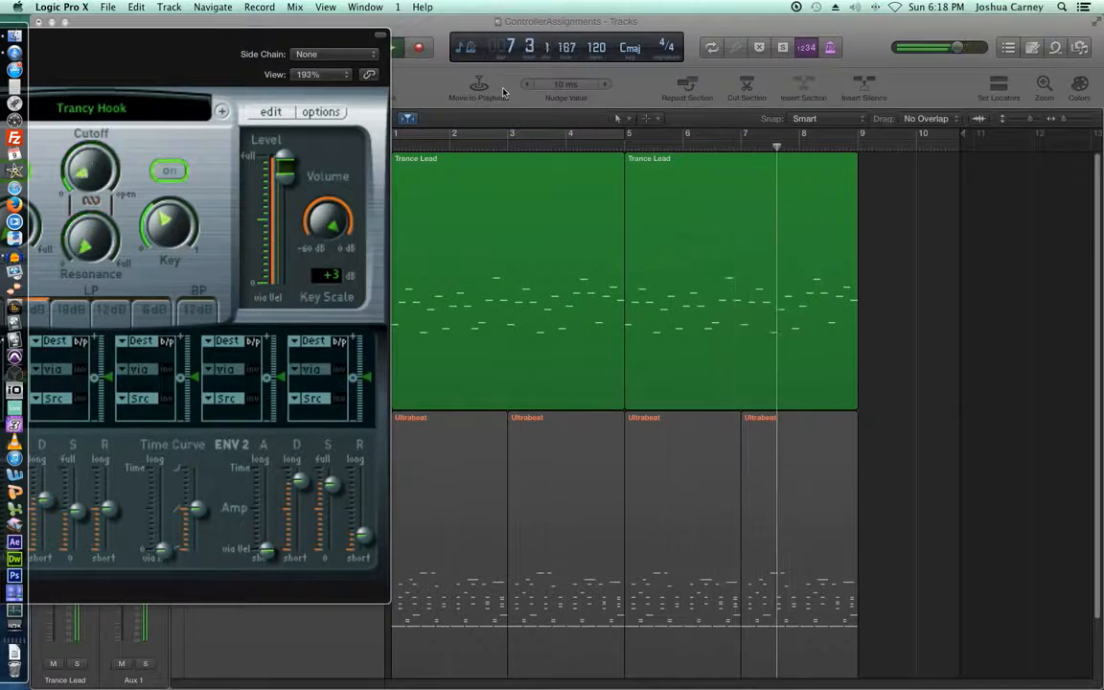
{"action": "key", "text": "space"}
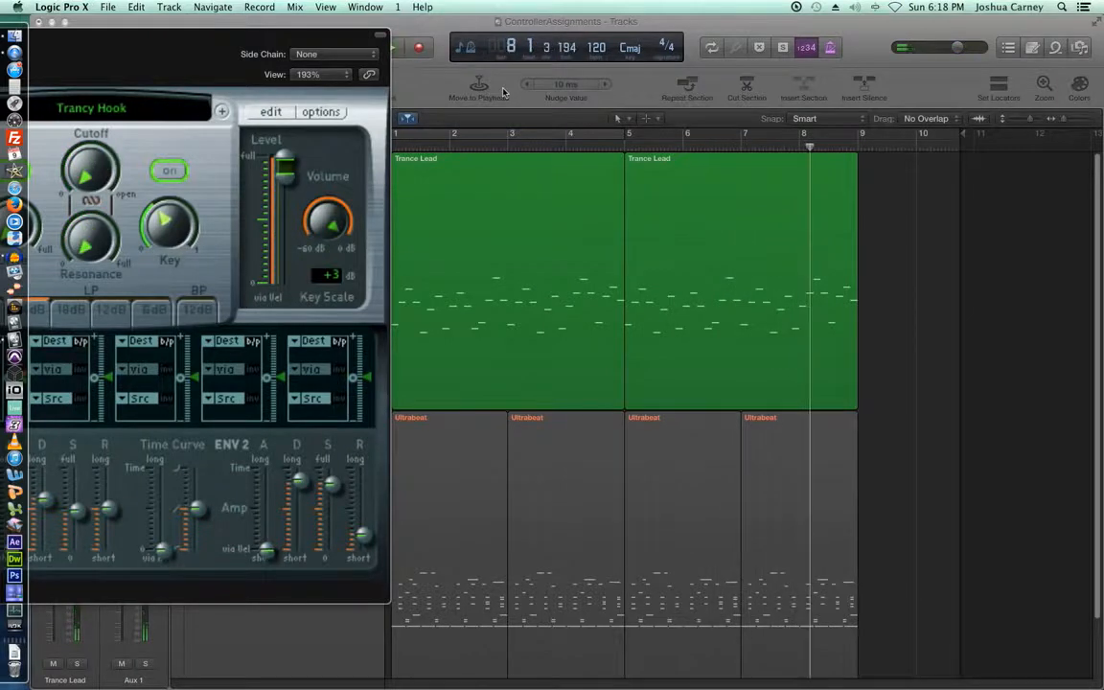
Close the EXS24 instrument window and return the playhead to the start of the project.
{"action": "left_click_drag", "start_coordinate": [262, 42], "coordinate": [820, 108]}
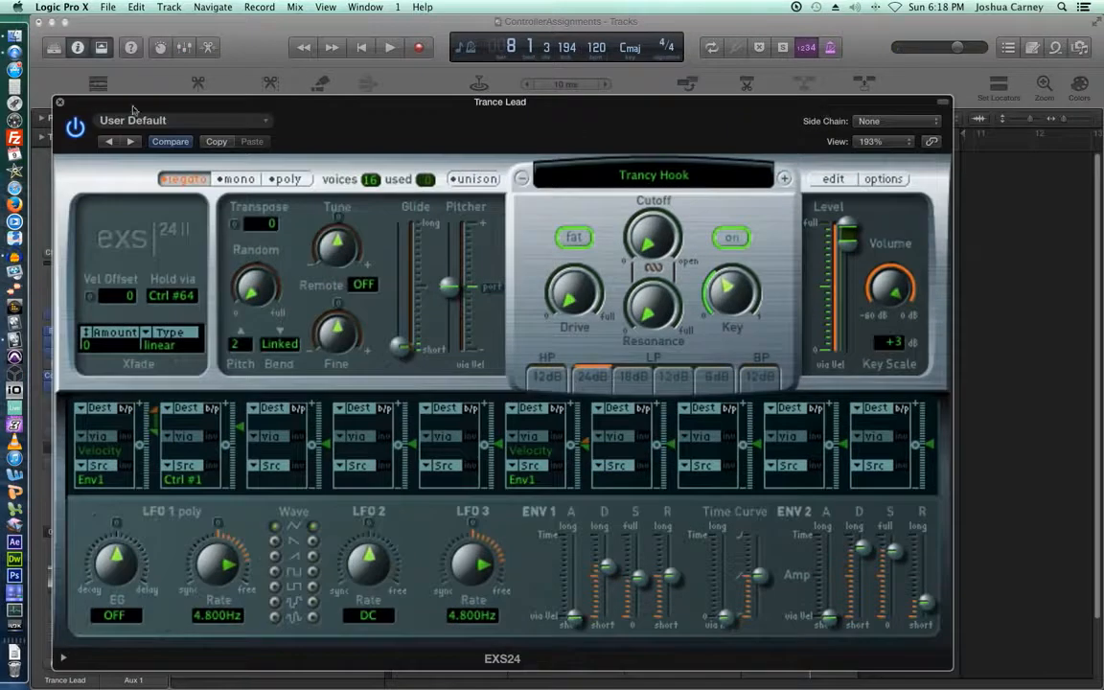
{"action": "left_click", "coordinate": [60, 102]}
{"action": "key", "text": "Return"}
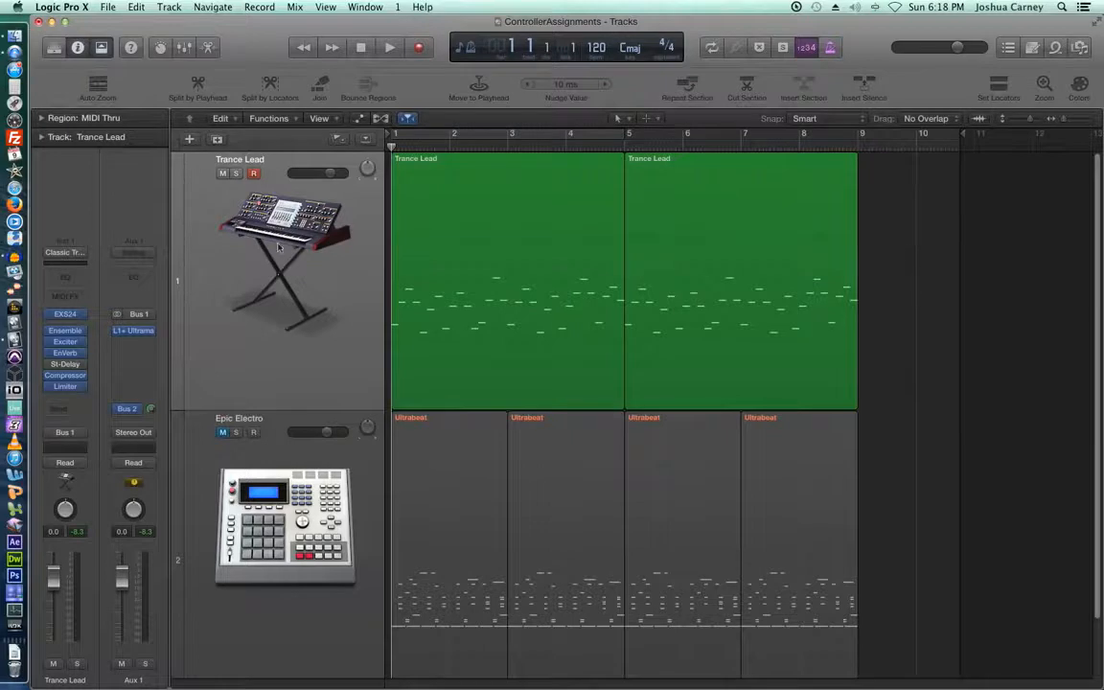
Show track automation, set the Trance Lead's automation mode to Latch, and select the track.
{"action": "key", "text": "a"}
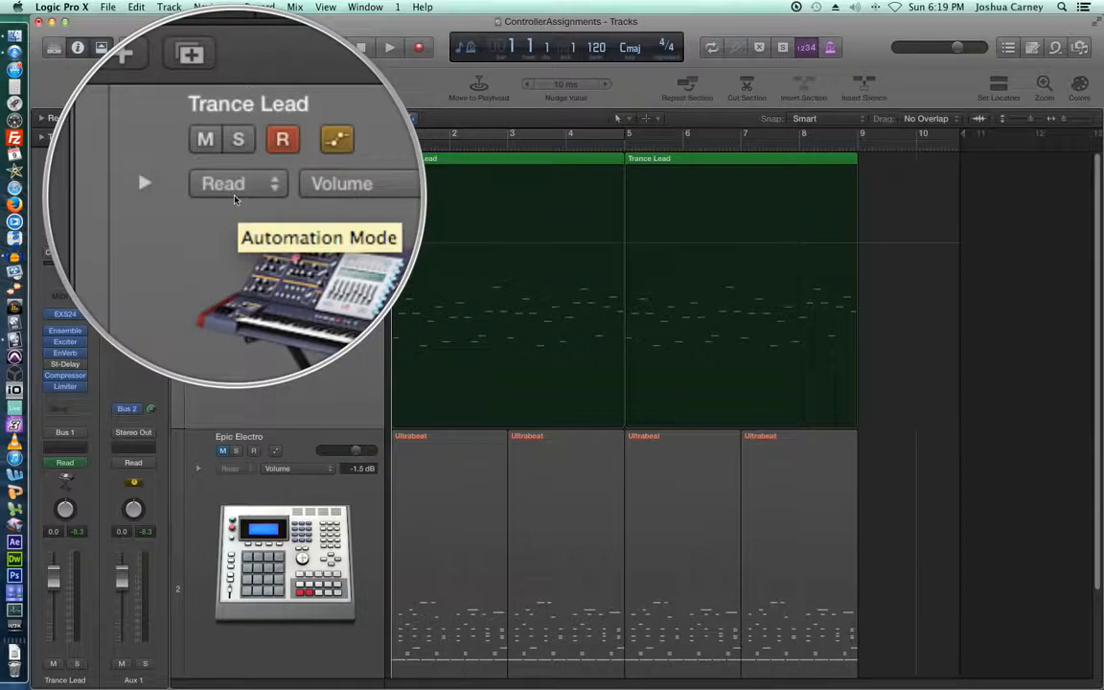
{"action": "left_click", "coordinate": [232, 192]}
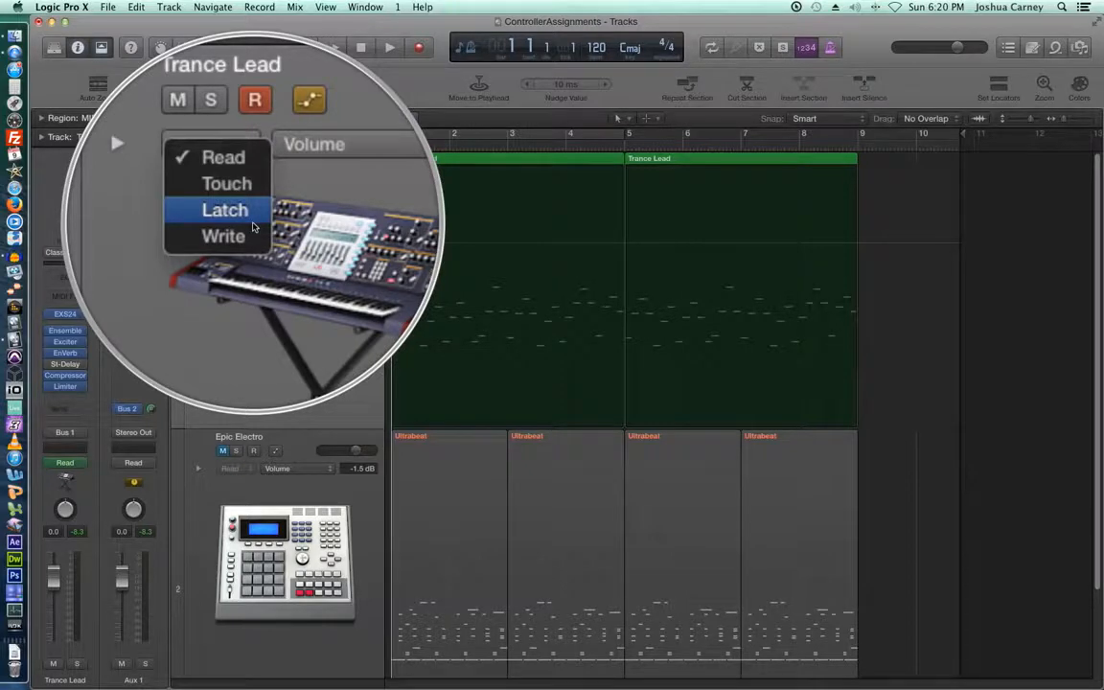
{"action": "left_click", "coordinate": [254, 226]}
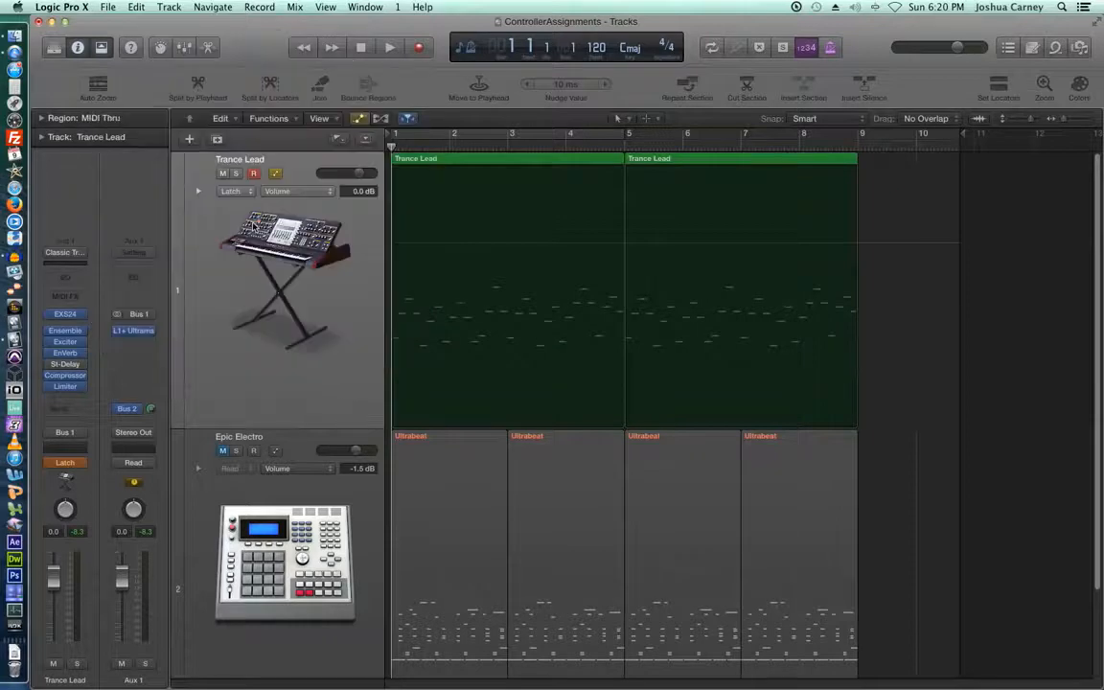
{"action": "left_click", "coordinate": [275, 276]}
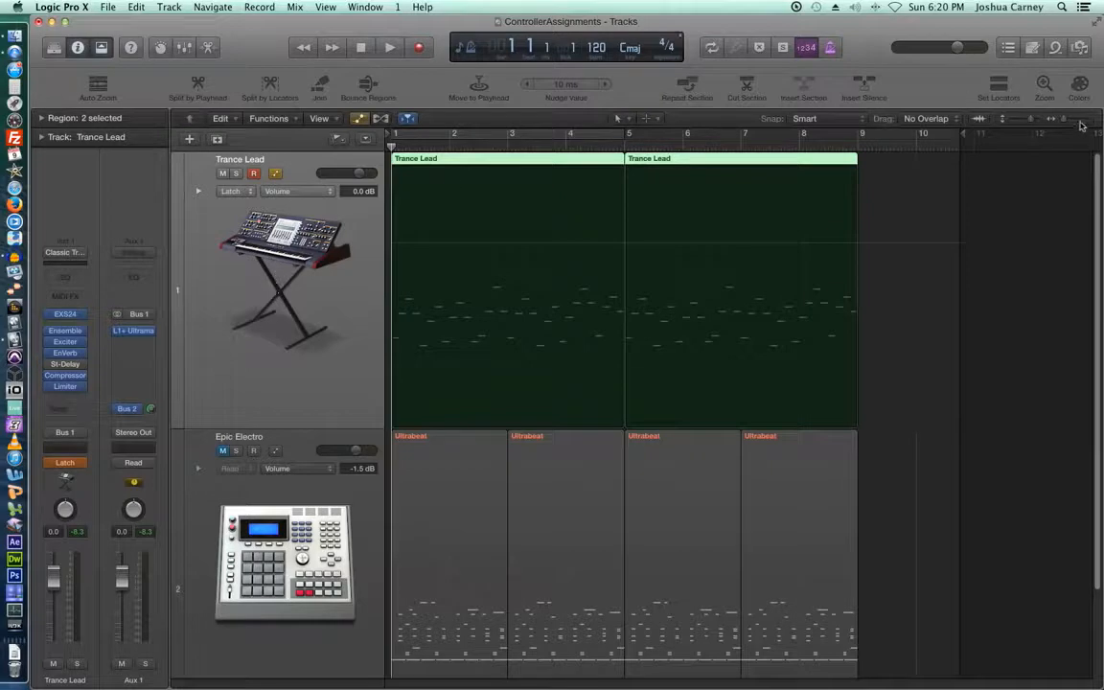
{"action": "left_click_drag", "start_coordinate": [1079, 123], "coordinate": [1086, 120]}
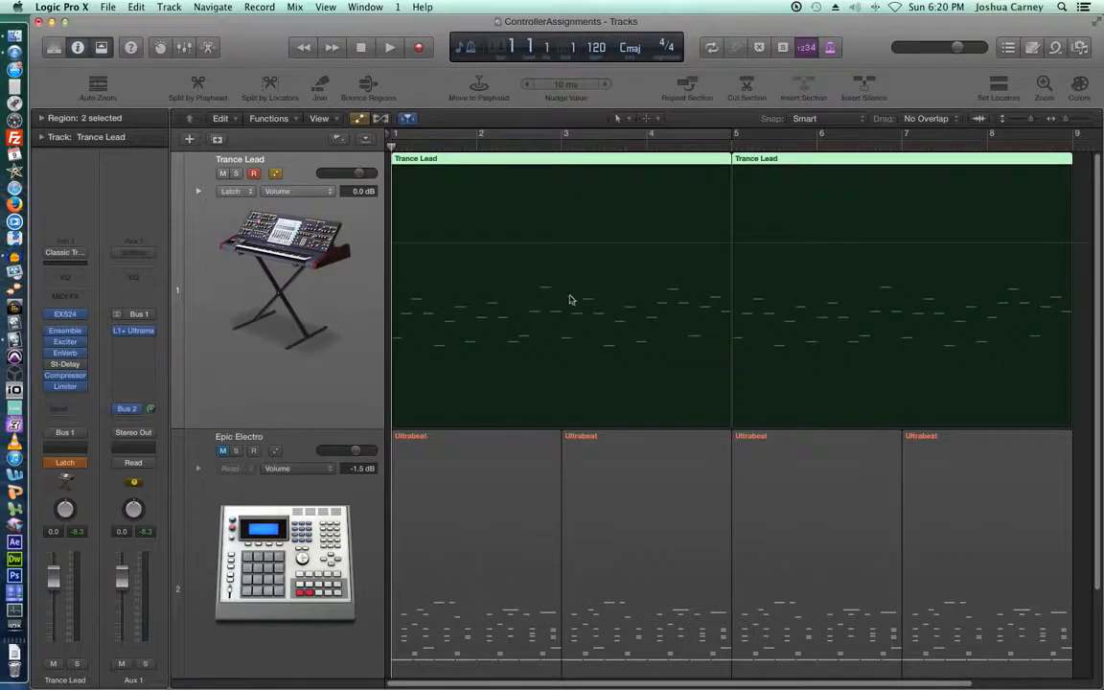
Record filter cutoff automation on the Trance Lead through bar 9 with the hardware knob, and return the playhead to the start.
{"action": "key", "text": "space"}
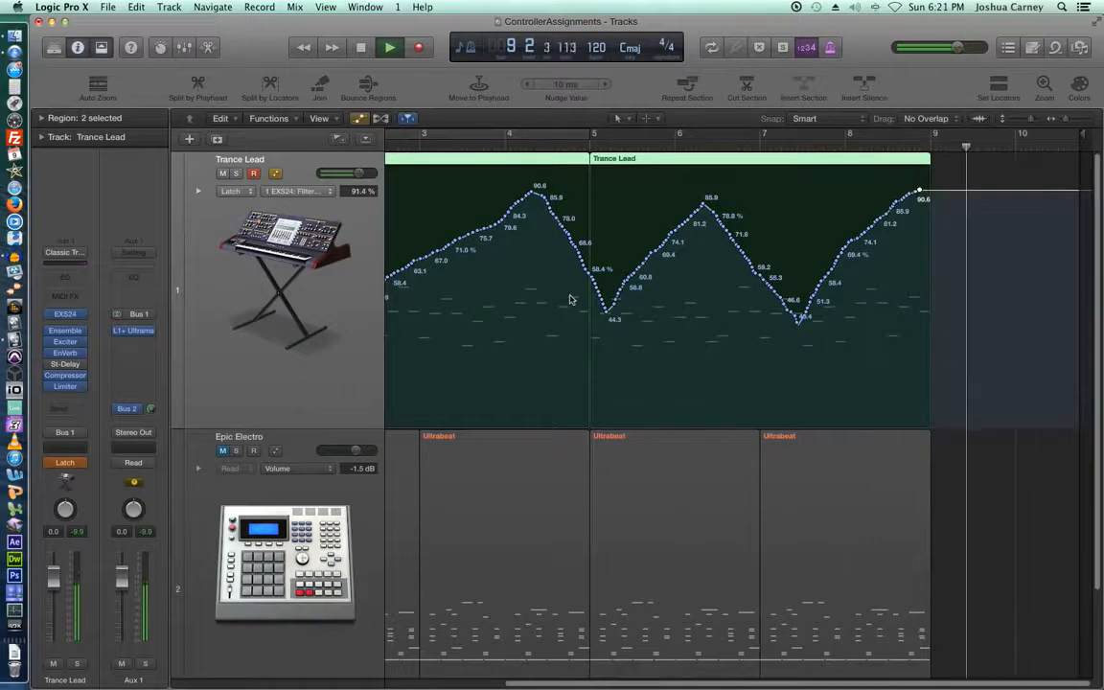
{"action": "key", "text": "space"}
{"action": "key", "text": "Return"}
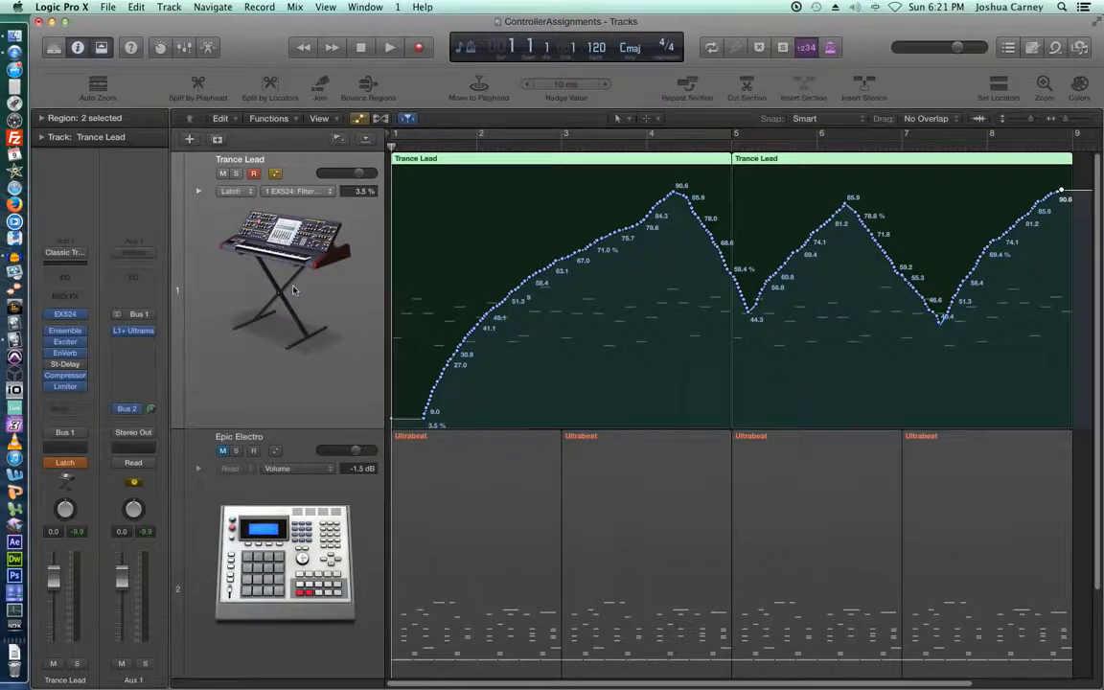
Delete the visible filter cutoff automation on the selected Trance Lead track.
{"action": "key", "text": "super+z"}
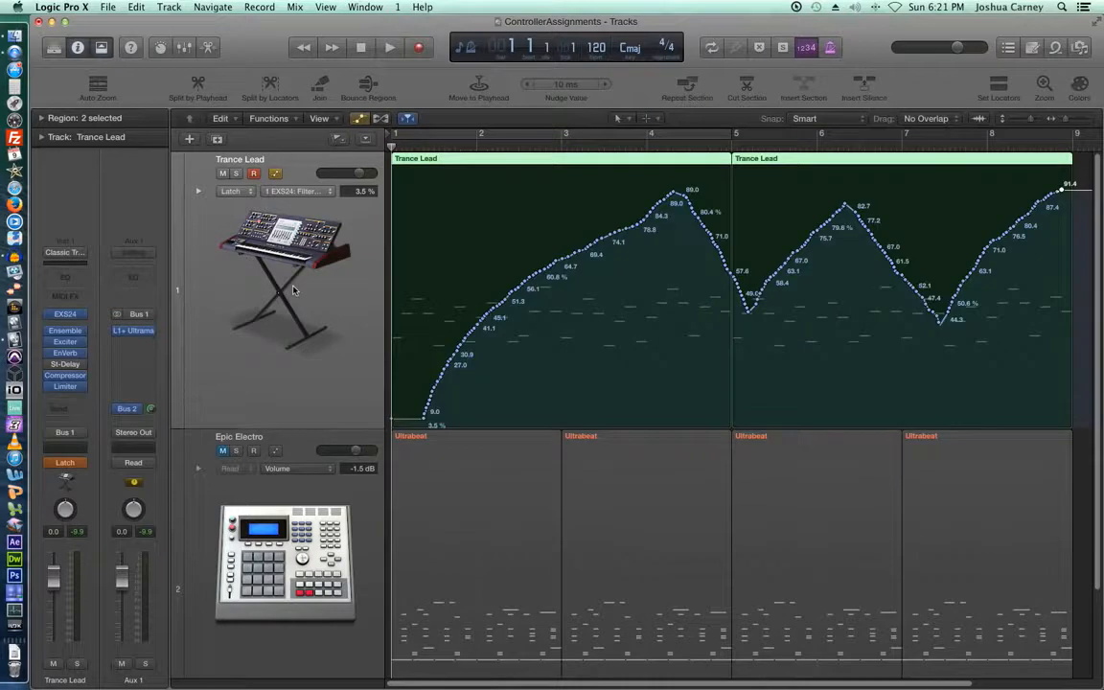
{"action": "key", "text": "super+shift+z"}
{"action": "scroll", "coordinate": [294, 290], "scroll_direction": "right", "scroll_amount": 3}
{"action": "scroll", "coordinate": [361, 190], "scroll_direction": "left", "scroll_amount": 3}
{"action": "left_click", "coordinate": [298, 7]}
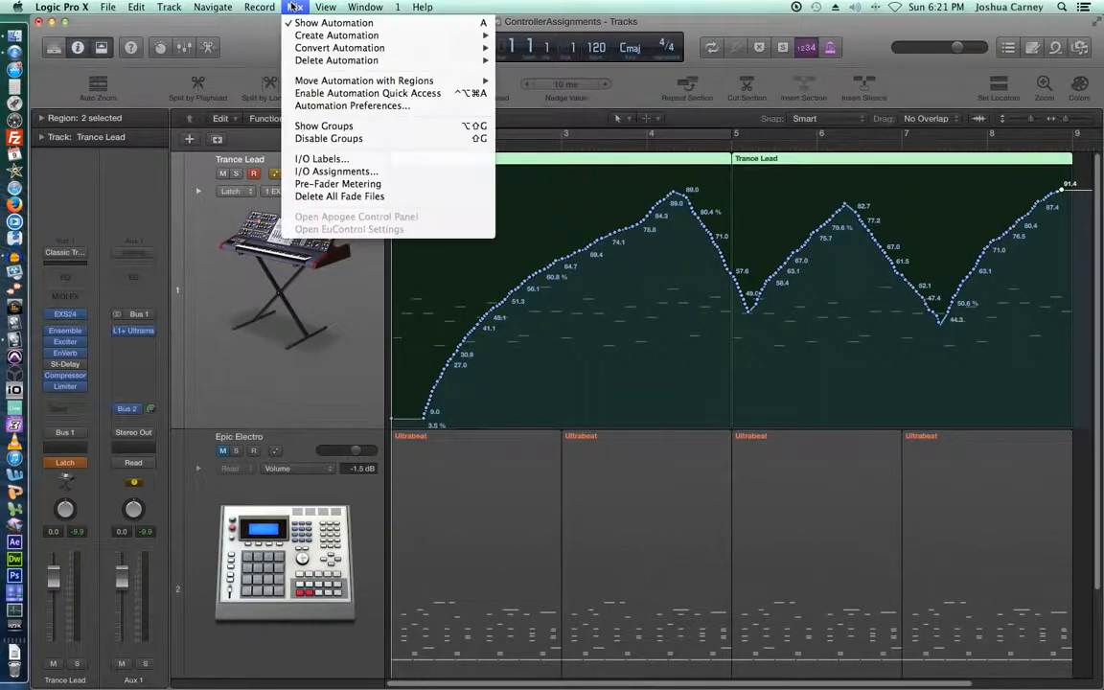
{"action": "mouse_move", "coordinate": [341, 63]}
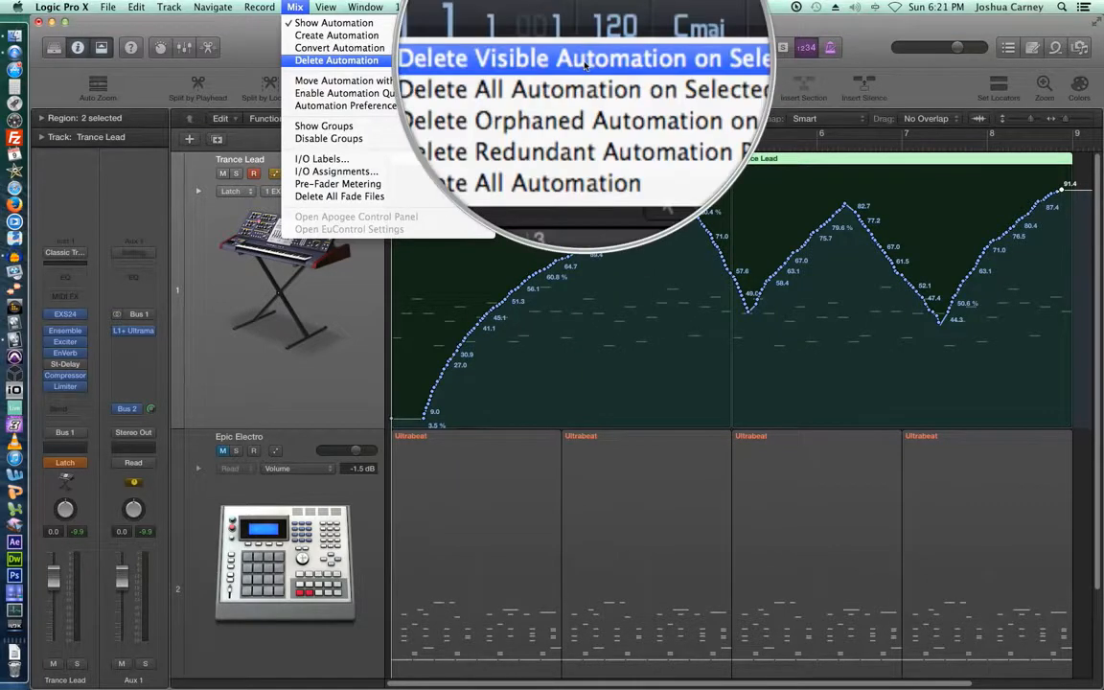
{"action": "left_click", "coordinate": [585, 61]}
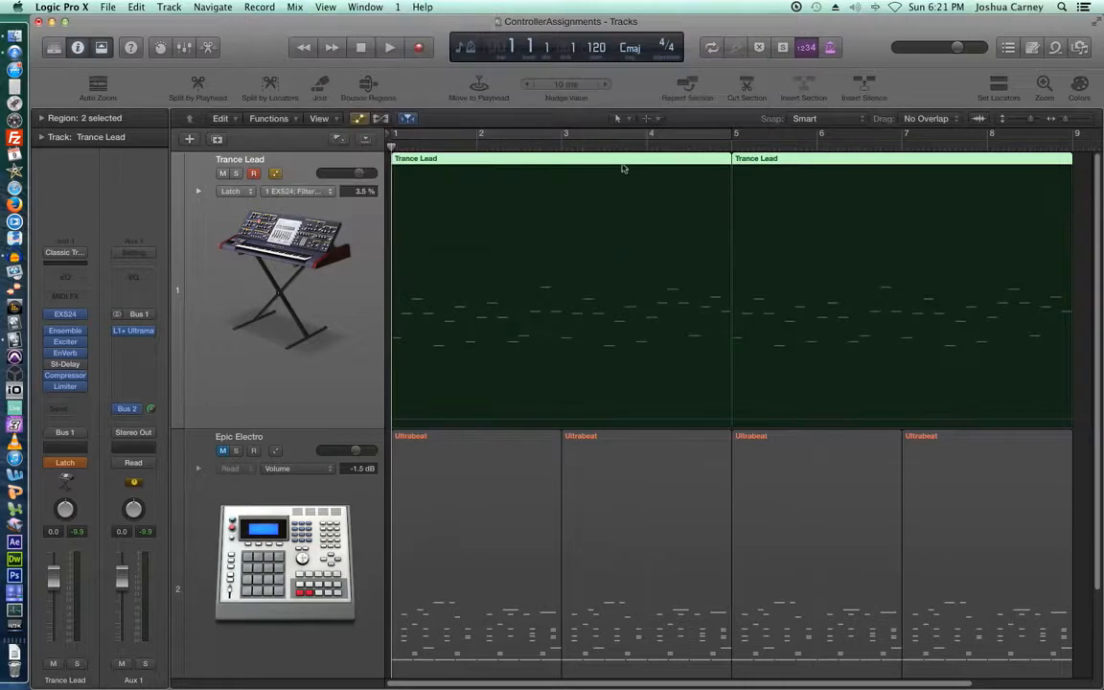
Record a filter cutoff sweep on the Trance Lead, rising from about 2% to 100% just before bar 5.
{"action": "left_click", "coordinate": [652, 120]}
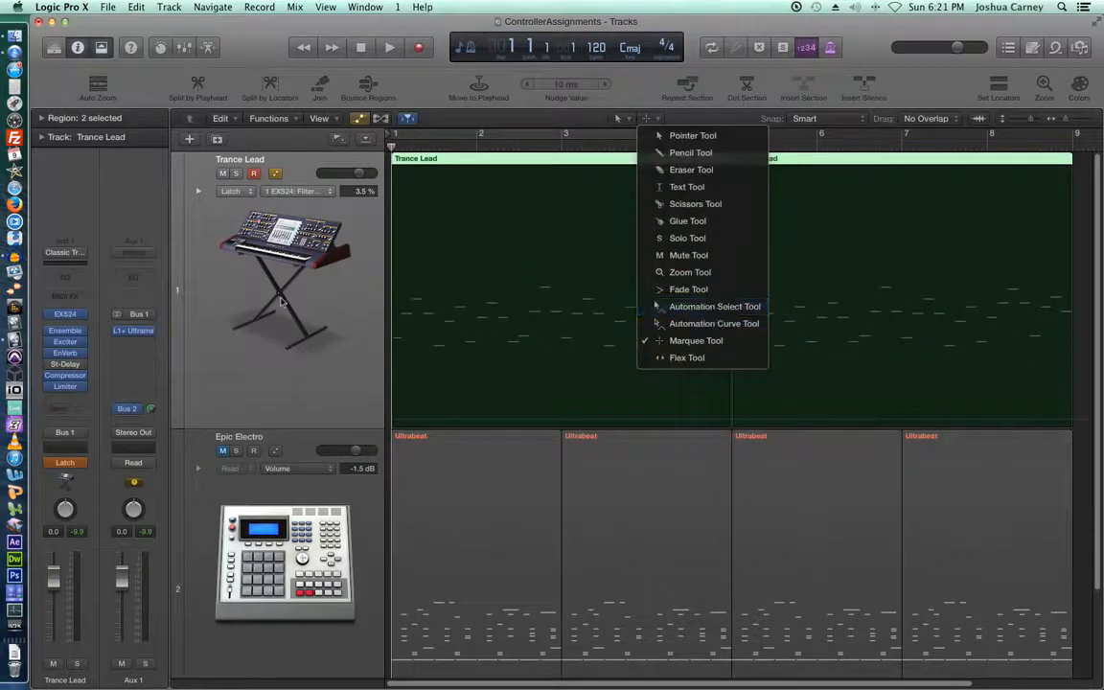
{"action": "left_click", "coordinate": [714, 312]}
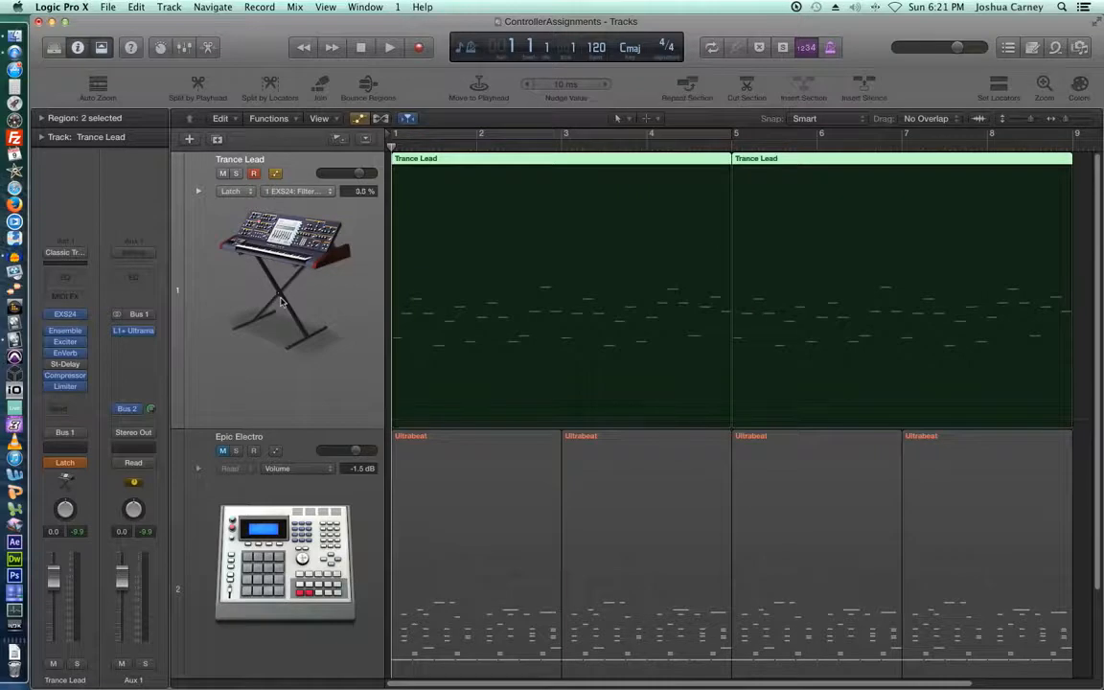
{"action": "key", "text": "space"}
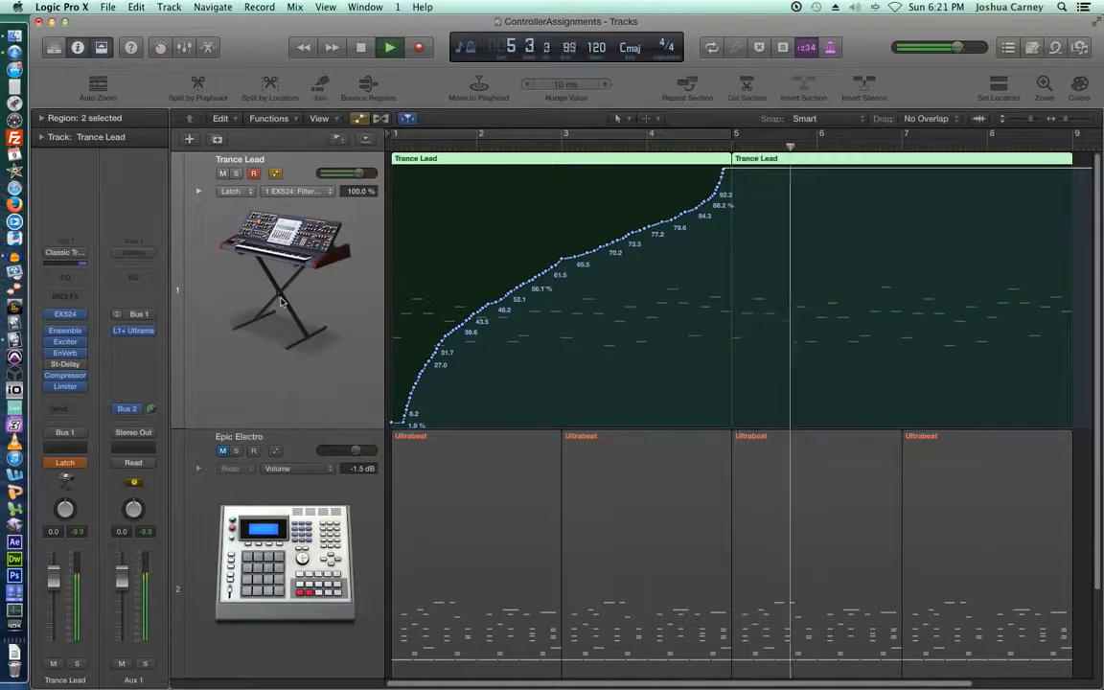
{"action": "key", "text": "space"}
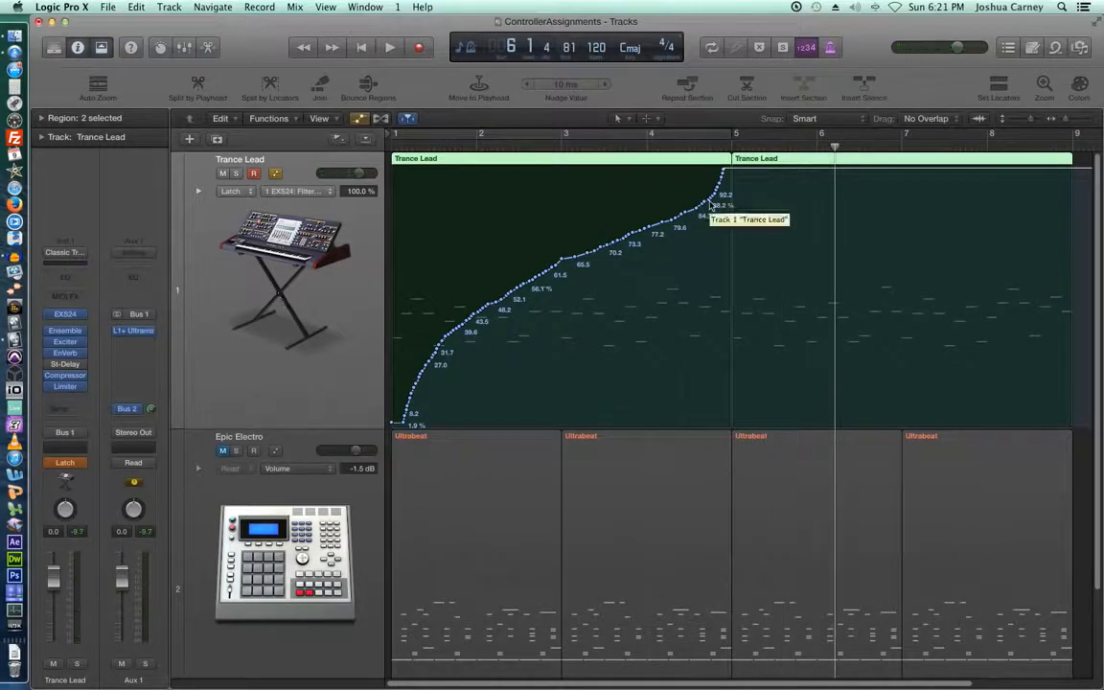
From the start, record filter resonance automation on the Trance Lead, peaking at about 76% and falling to about 29% before bar 5.
{"action": "key", "text": "Return"}
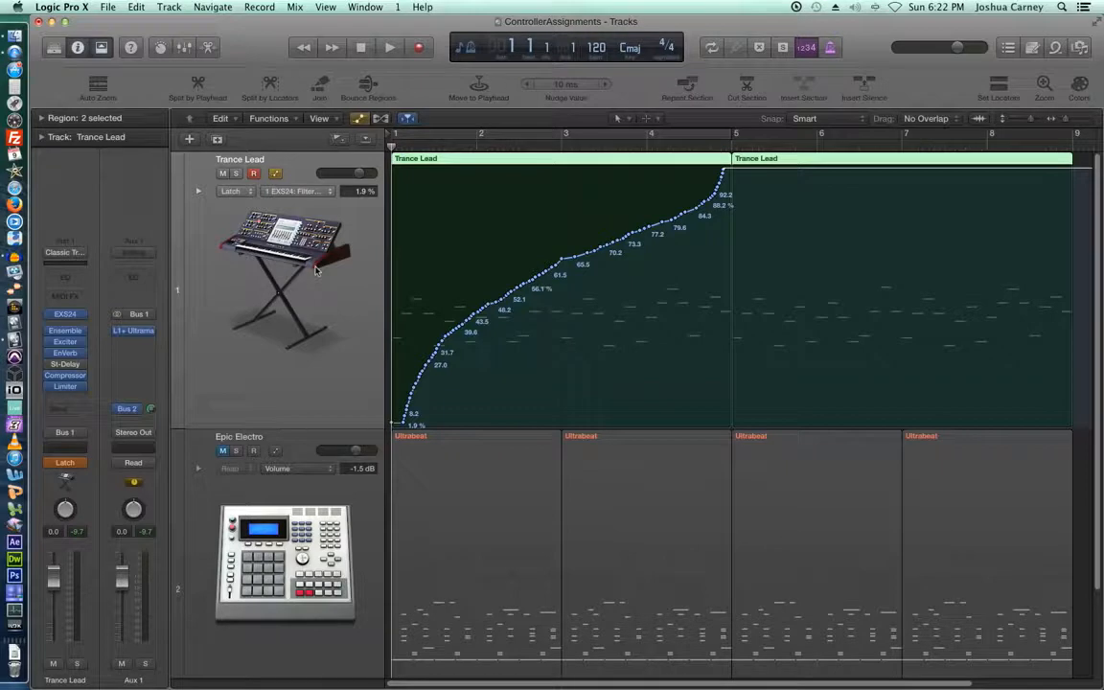
{"action": "key", "text": "space"}
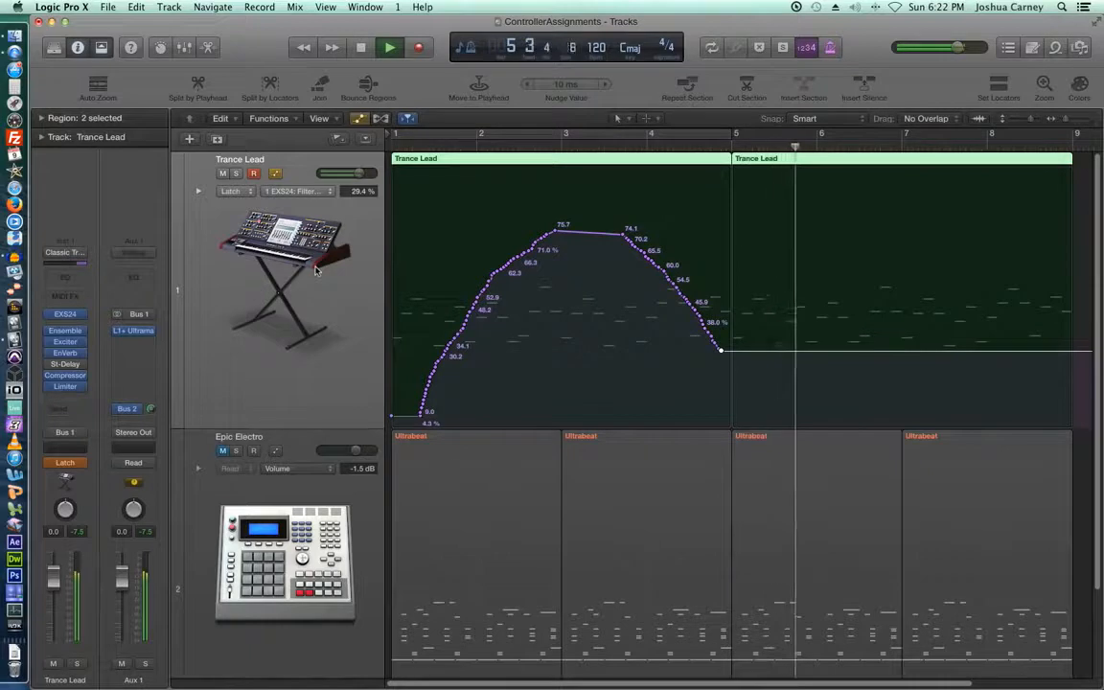
{"action": "key", "text": "space"}
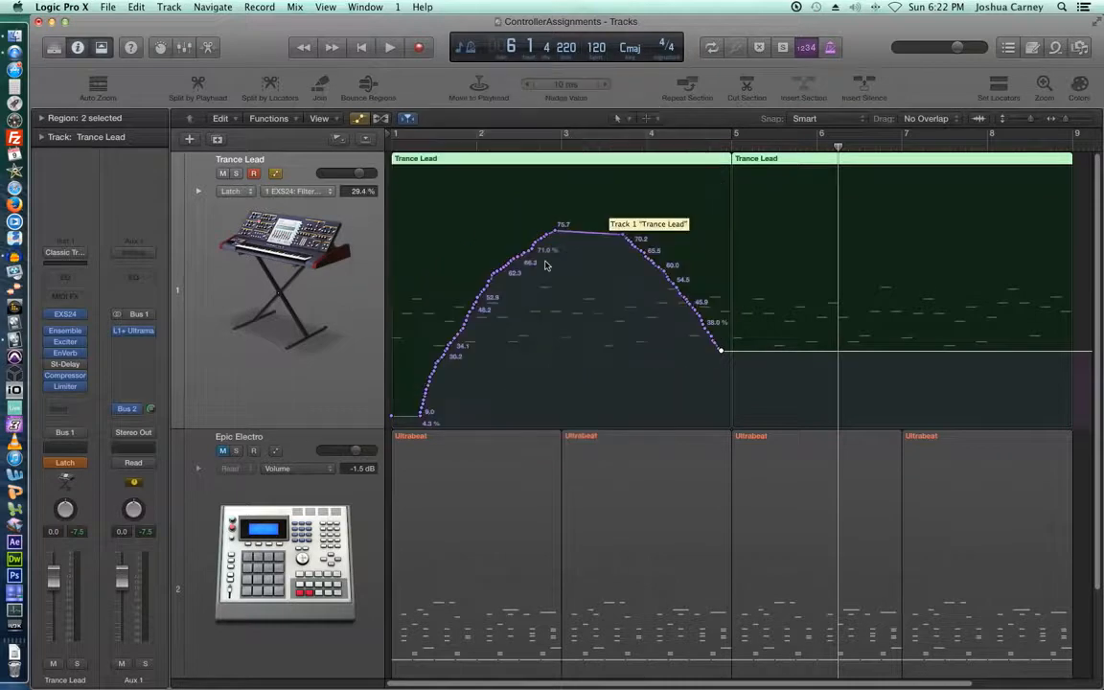
Reduce the Trance Lead track's height and expand its automation lanes to show the Filter Cutoff curve below the resonance curve.
{"action": "left_click", "coordinate": [199, 193]}
{"action": "left_click", "coordinate": [198, 194]}
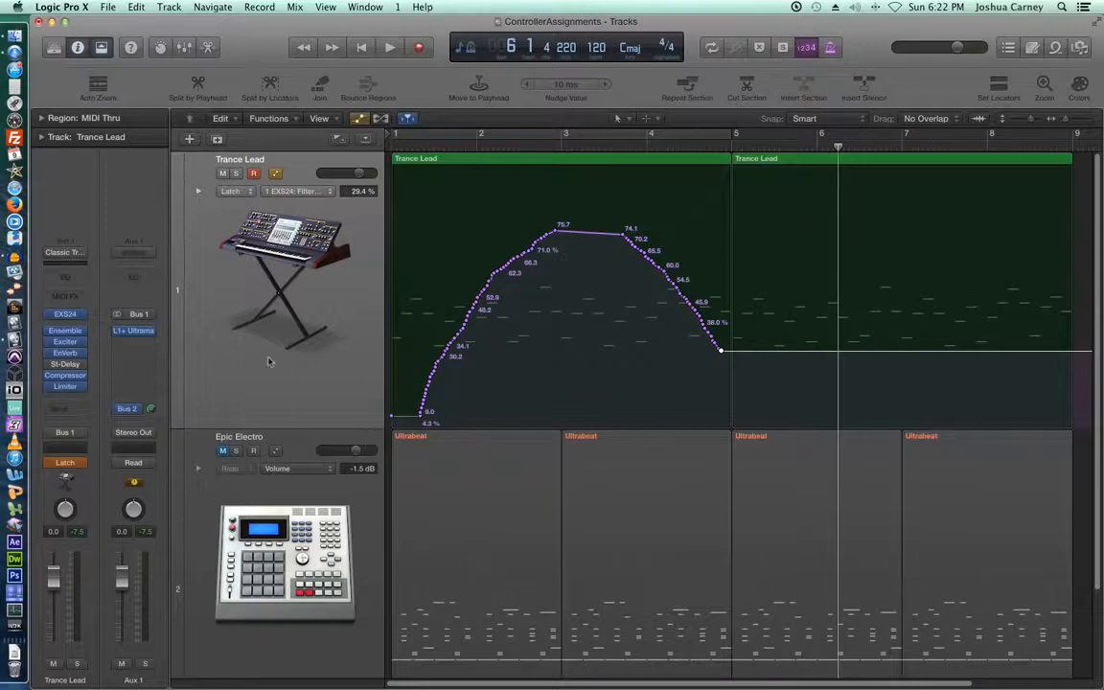
{"action": "left_click_drag", "start_coordinate": [174, 428], "coordinate": [175, 323]}
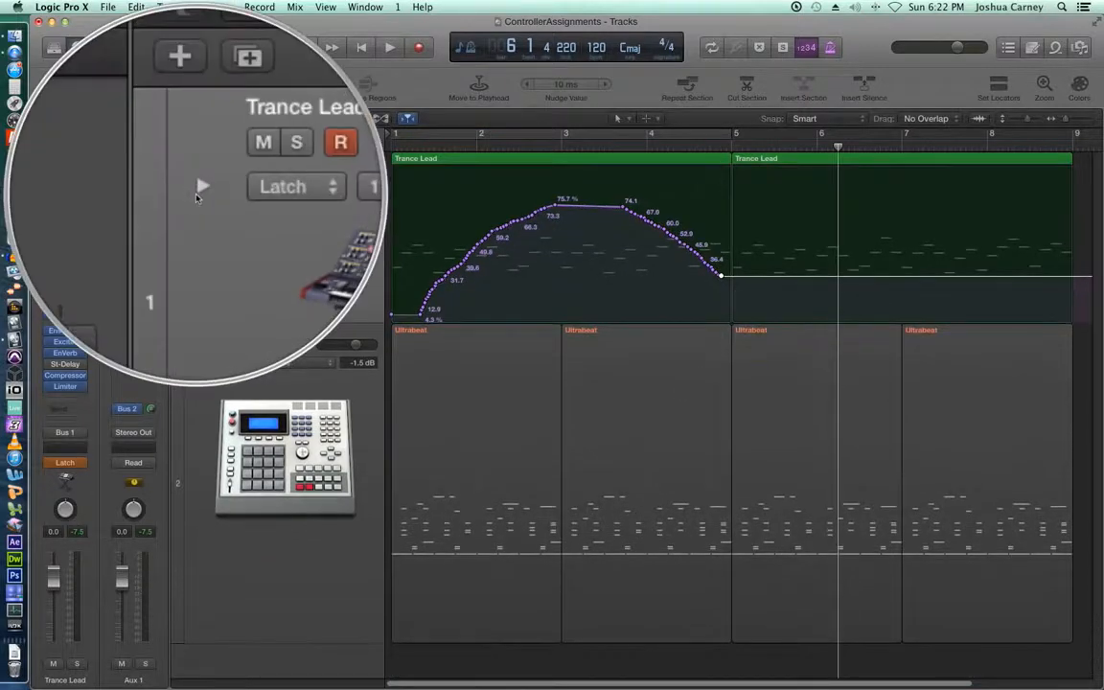
{"action": "left_click", "coordinate": [199, 192]}
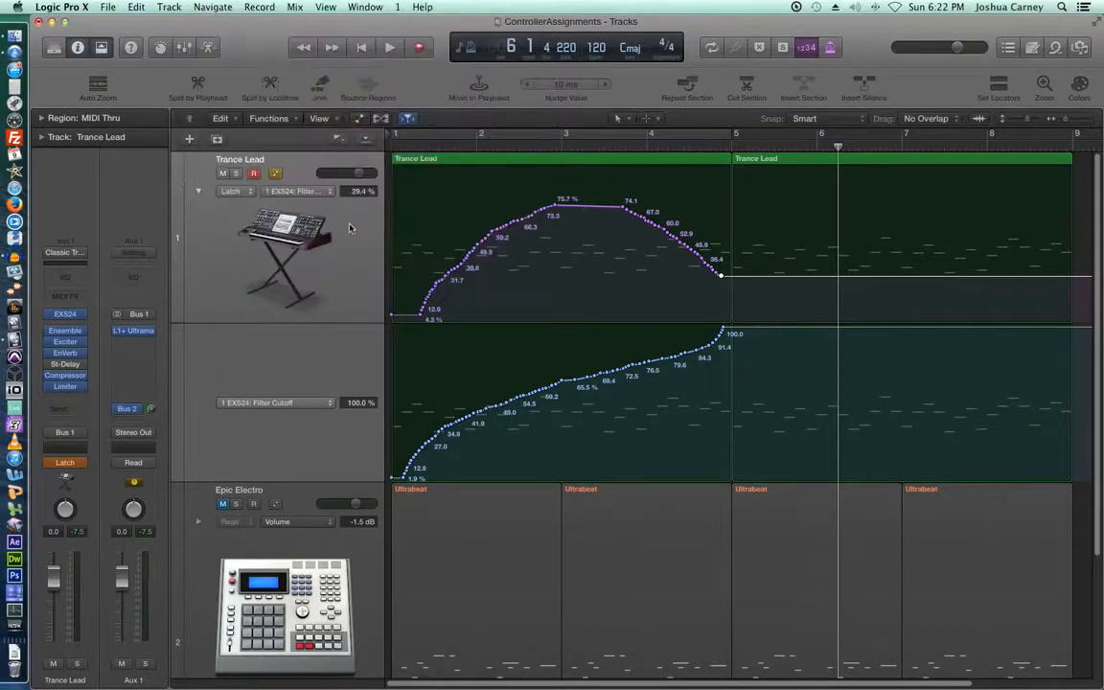
Hide the track automation, disarm the Trance Lead for recording, and set its automation mode to Read.
{"action": "left_click", "coordinate": [359, 118]}
{"action": "left_click", "coordinate": [254, 173]}
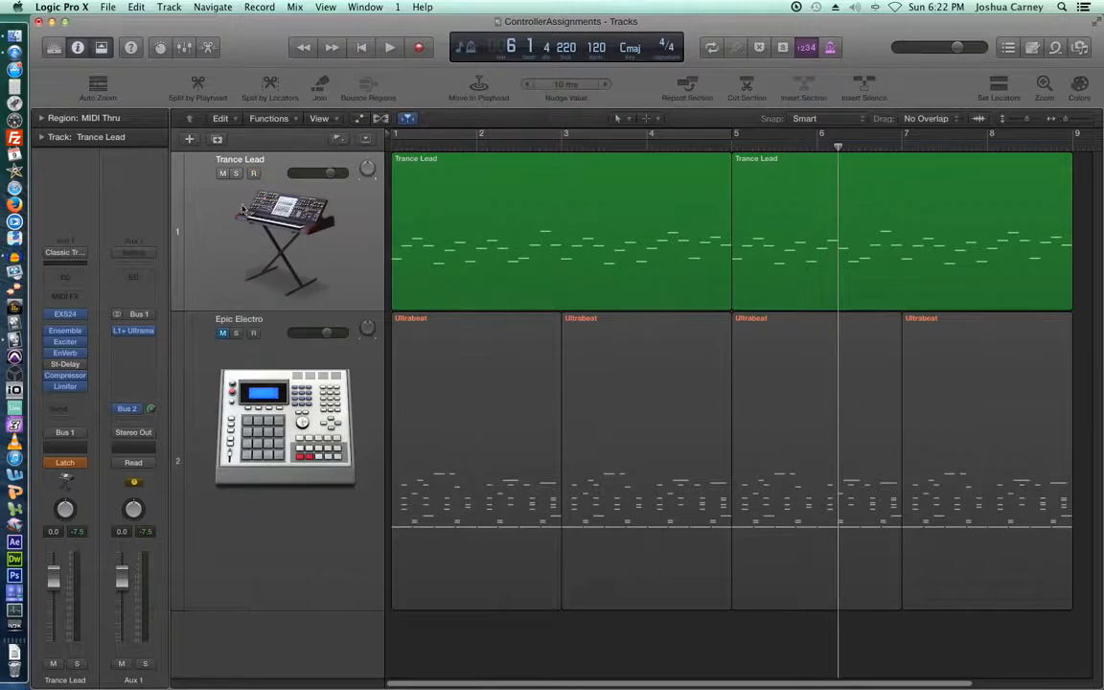
{"action": "left_click", "coordinate": [81, 468]}
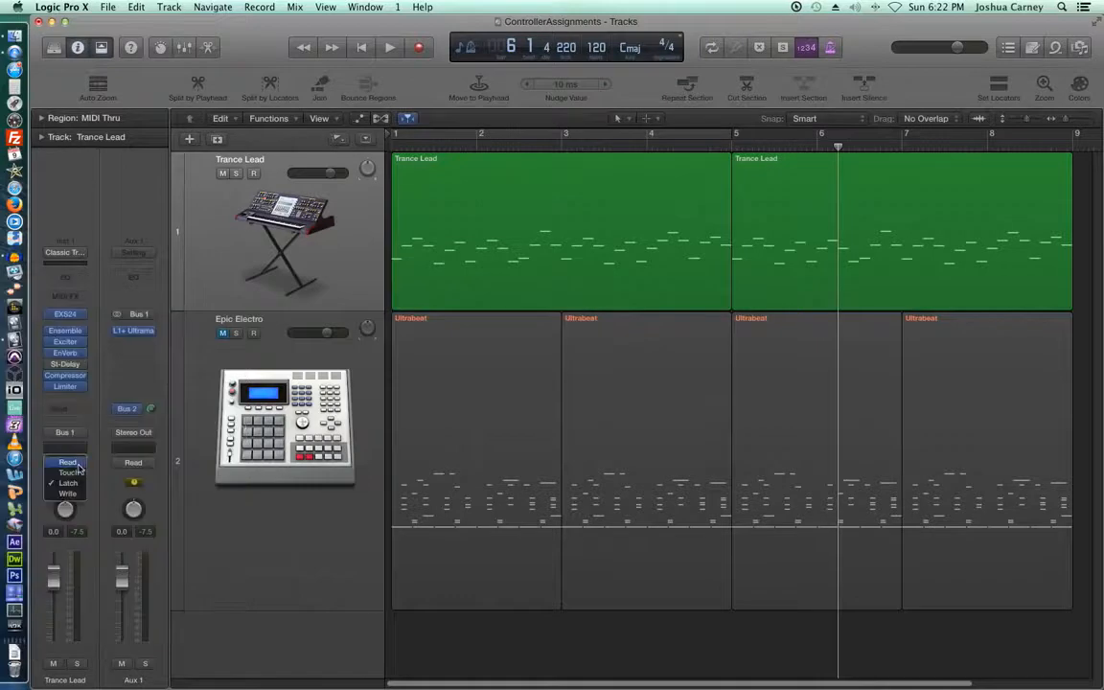
{"action": "left_click", "coordinate": [73, 423]}
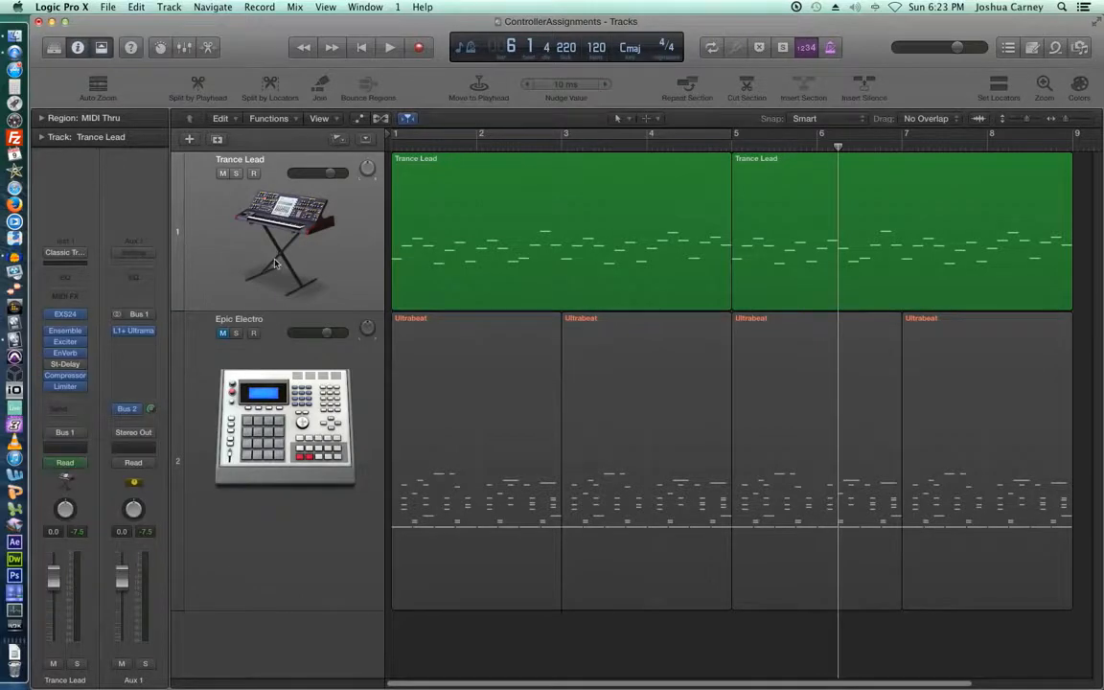
Unmute the Epic Electro track, mute the Trance Lead, shorten the Epic Electro track's height, and return the playhead to the start.
{"action": "left_click", "coordinate": [217, 338]}
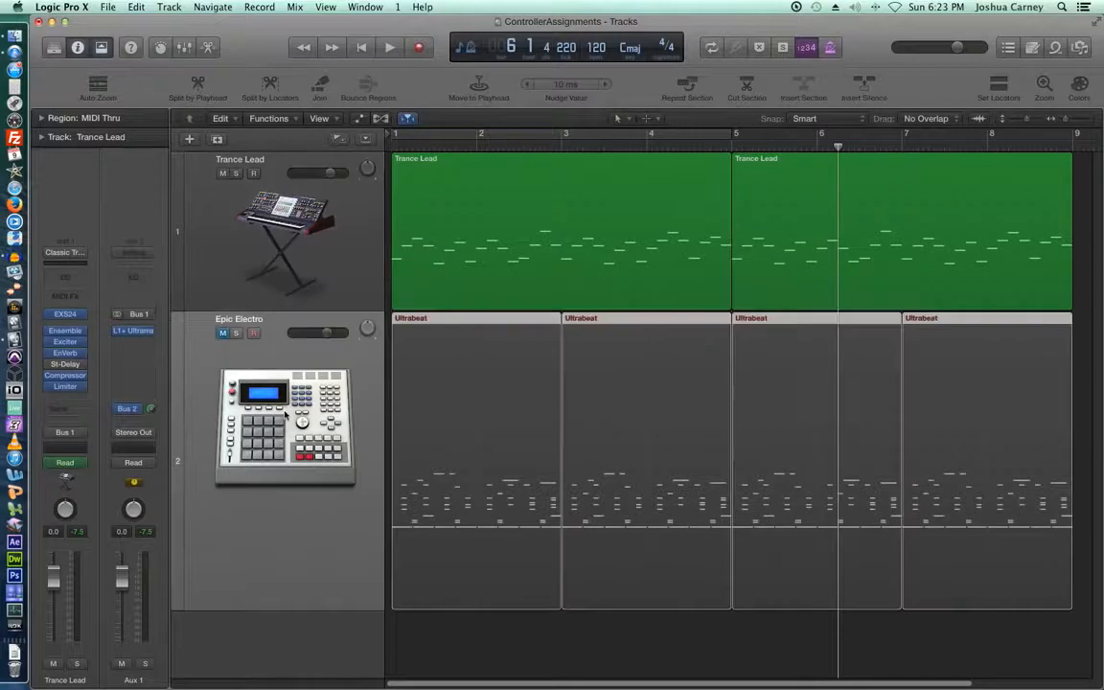
{"action": "left_click", "coordinate": [222, 333]}
{"action": "left_click", "coordinate": [223, 173]}
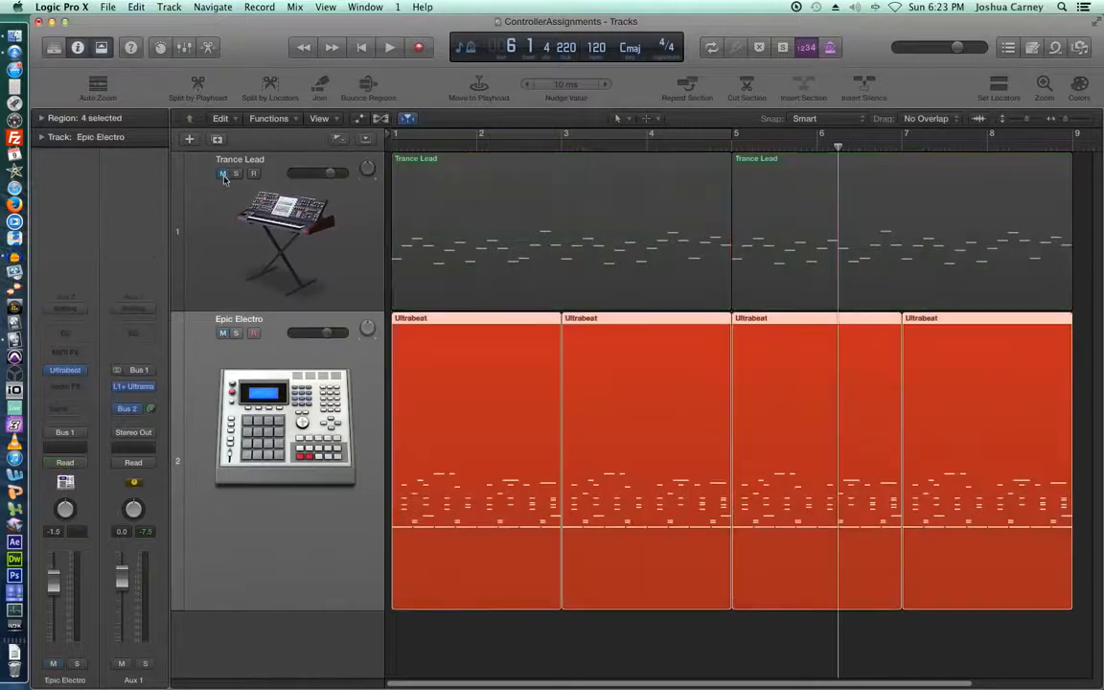
{"action": "left_click_drag", "start_coordinate": [187, 609], "coordinate": [182, 551]}
{"action": "key", "text": "Return"}
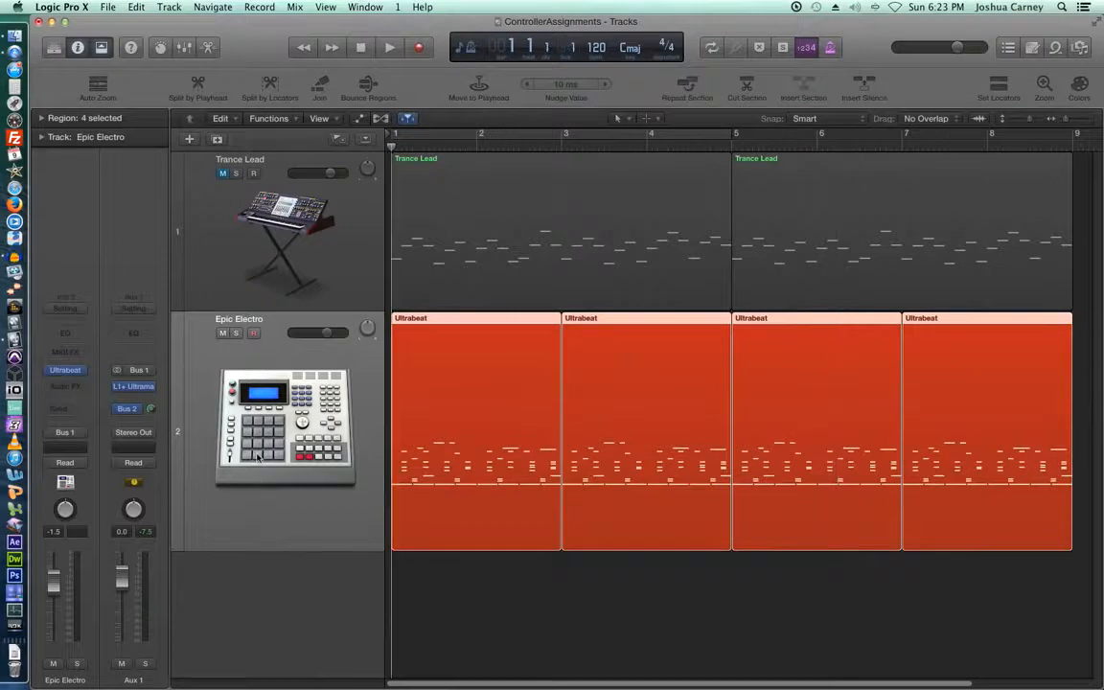
Insert the stereo Echo delay effect in the Epic Electro track's first free audio effect slot.
{"action": "left_click", "coordinate": [73, 384]}
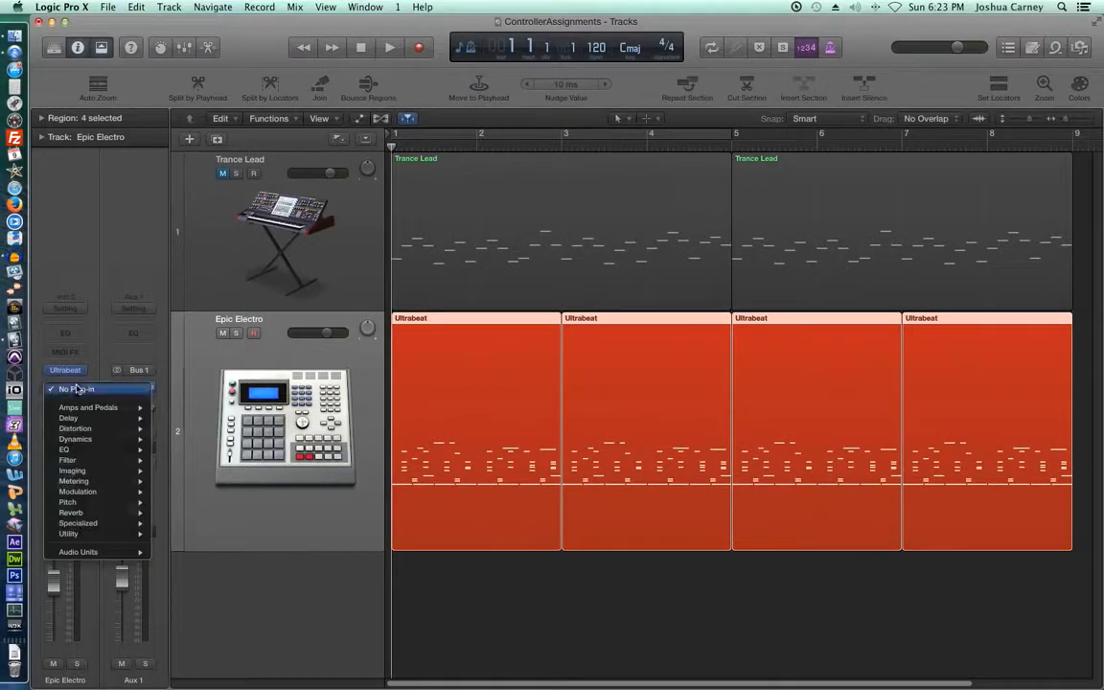
{"action": "mouse_move", "coordinate": [78, 420]}
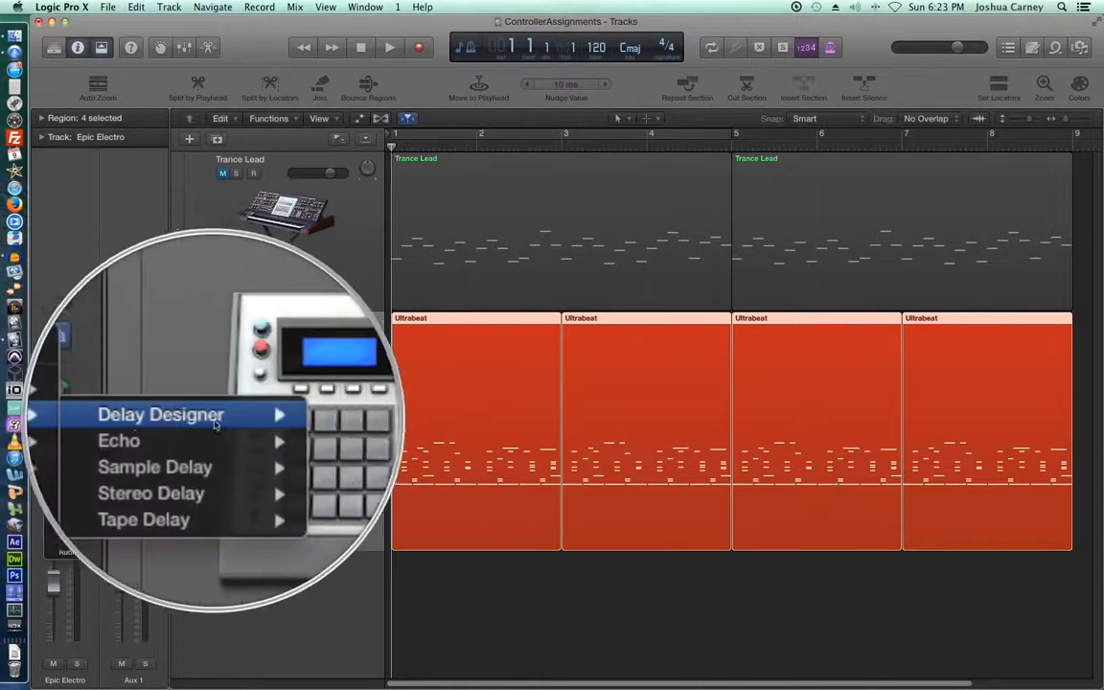
{"action": "mouse_move", "coordinate": [206, 436]}
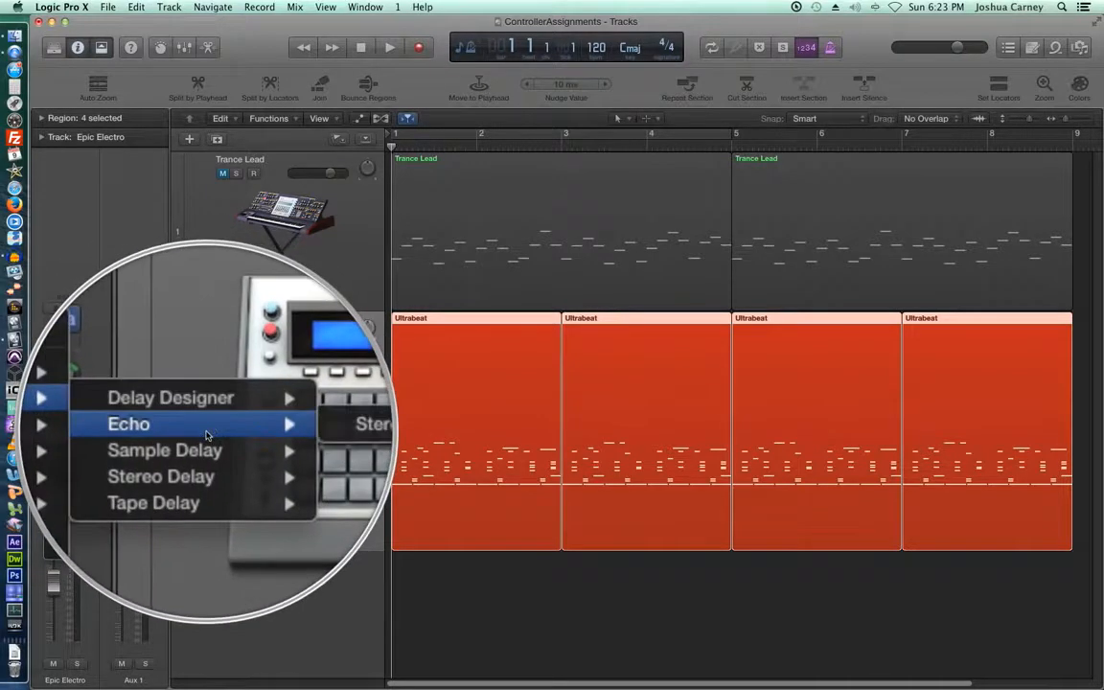
{"action": "left_click", "coordinate": [274, 434]}
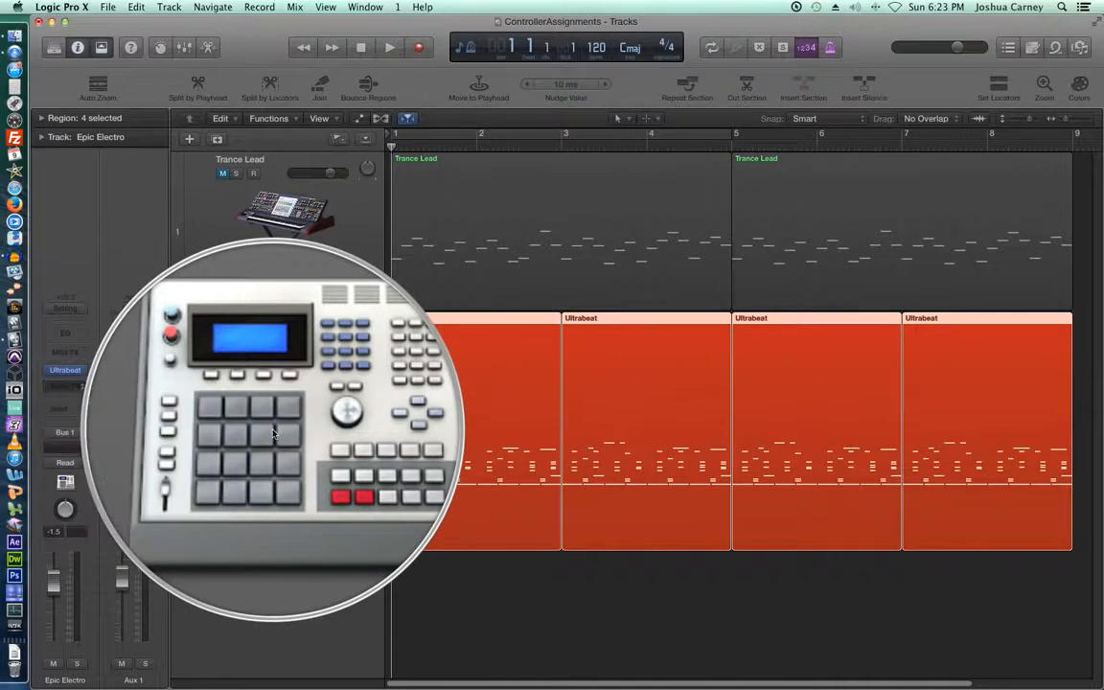
Reposition the Echo window and set its Wet level to 0% and Dry level to 100%.
{"action": "left_click_drag", "start_coordinate": [272, 60], "coordinate": [445, 66]}
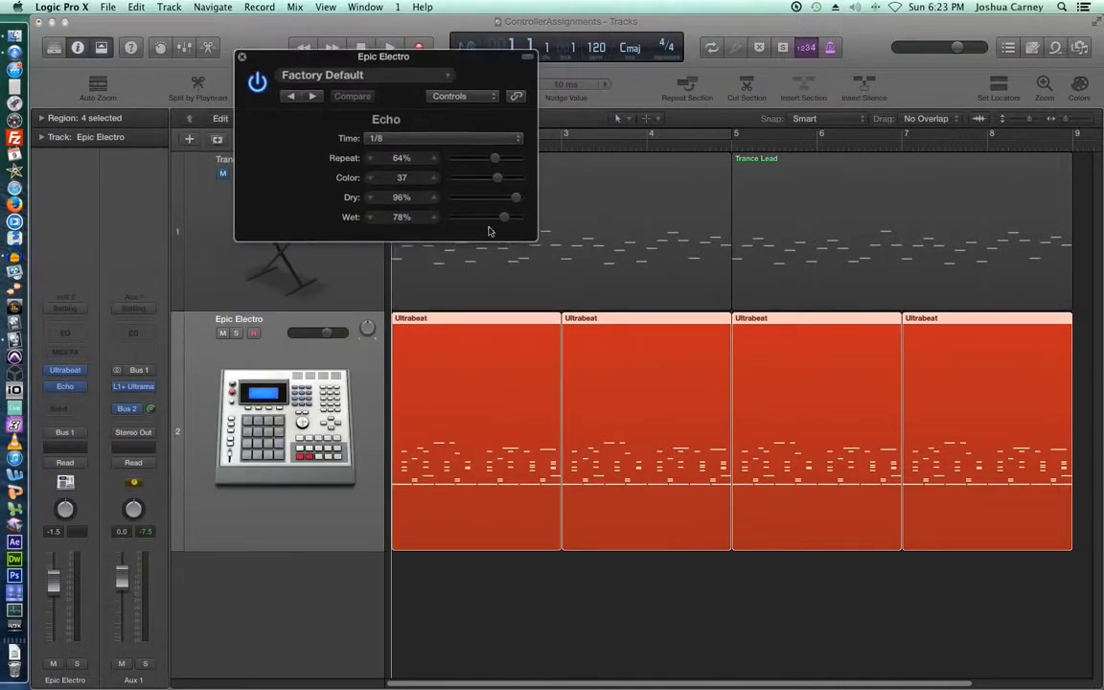
{"action": "left_click_drag", "start_coordinate": [502, 221], "coordinate": [404, 221]}
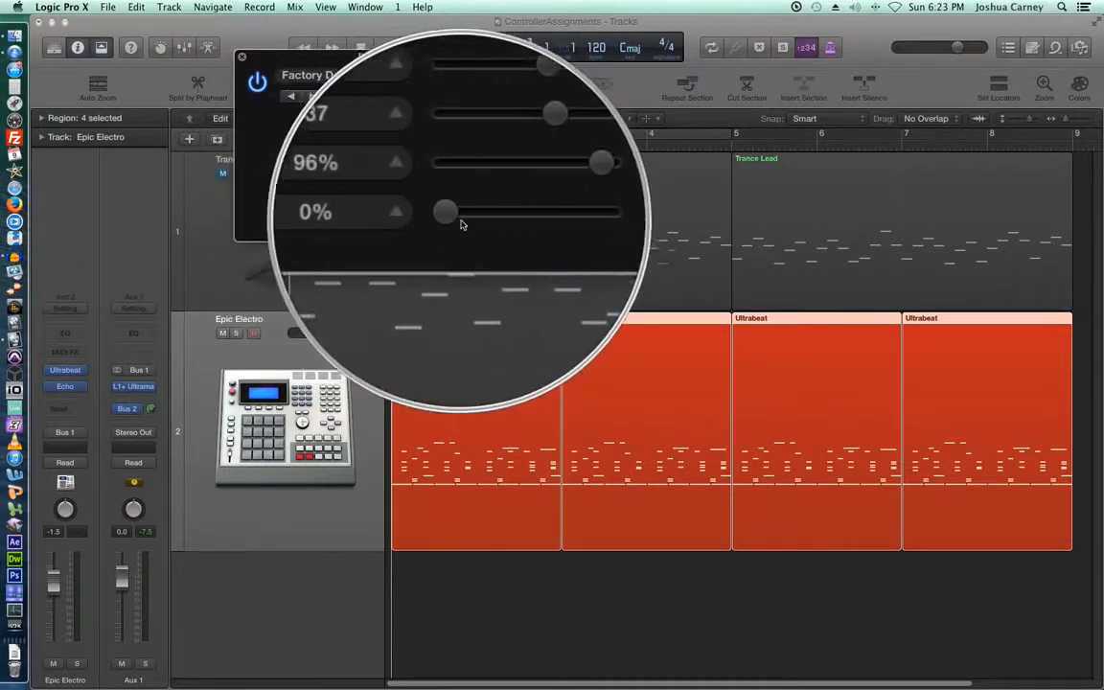
{"action": "mouse_move", "coordinate": [457, 224]}
{"action": "left_mouse_down"}
{"action": "mouse_move", "coordinate": [517, 224]}
{"action": "mouse_move", "coordinate": [450, 218]}
{"action": "left_mouse_up"}
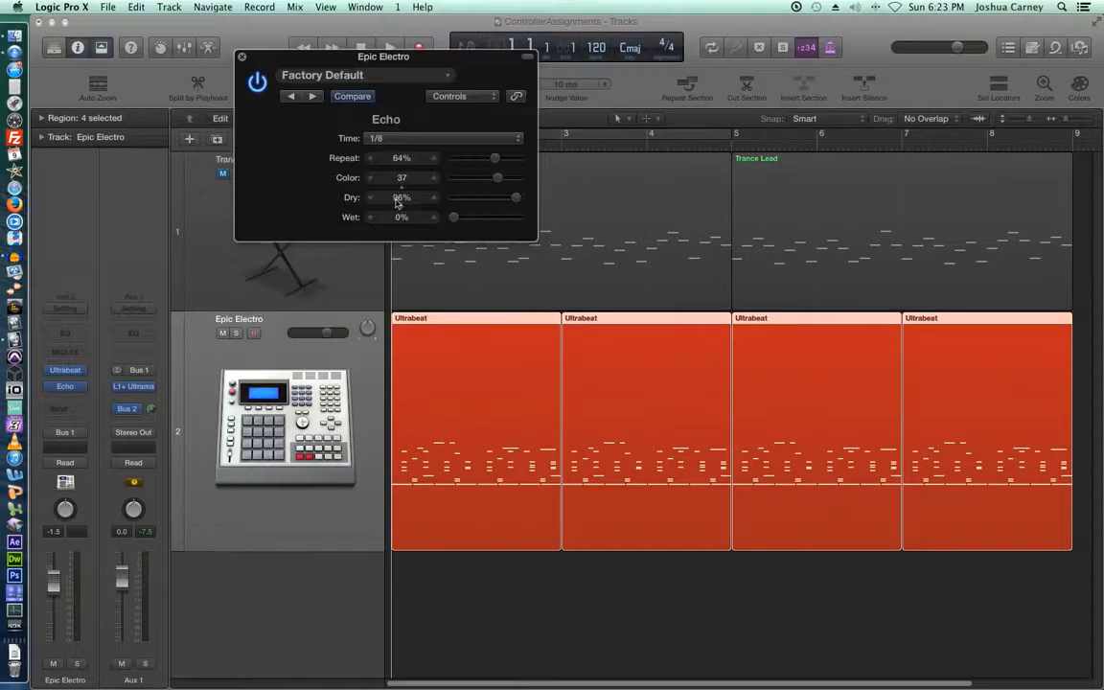
{"action": "left_click_drag", "start_coordinate": [514, 198], "coordinate": [548, 204]}
Learn a hardware knob sending Control Change 91 on channel 1 as the Echo Wet controller, and turn Wet back to 0%.
{"action": "key", "text": "alt+super+k"}
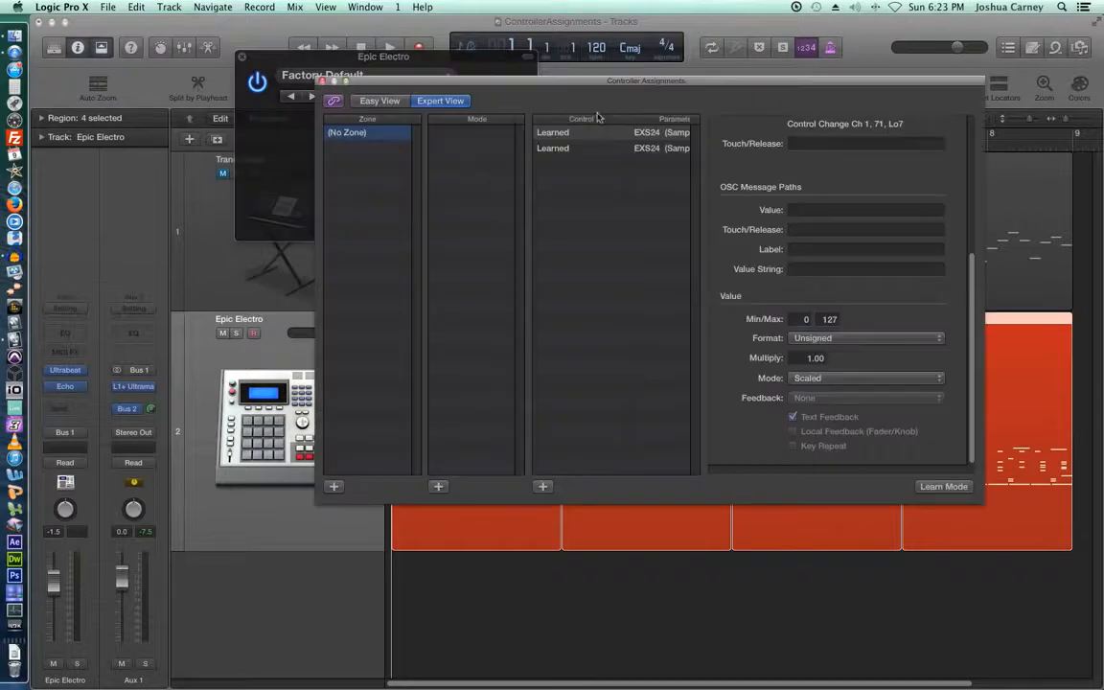
{"action": "left_click_drag", "start_coordinate": [622, 82], "coordinate": [473, 269]}
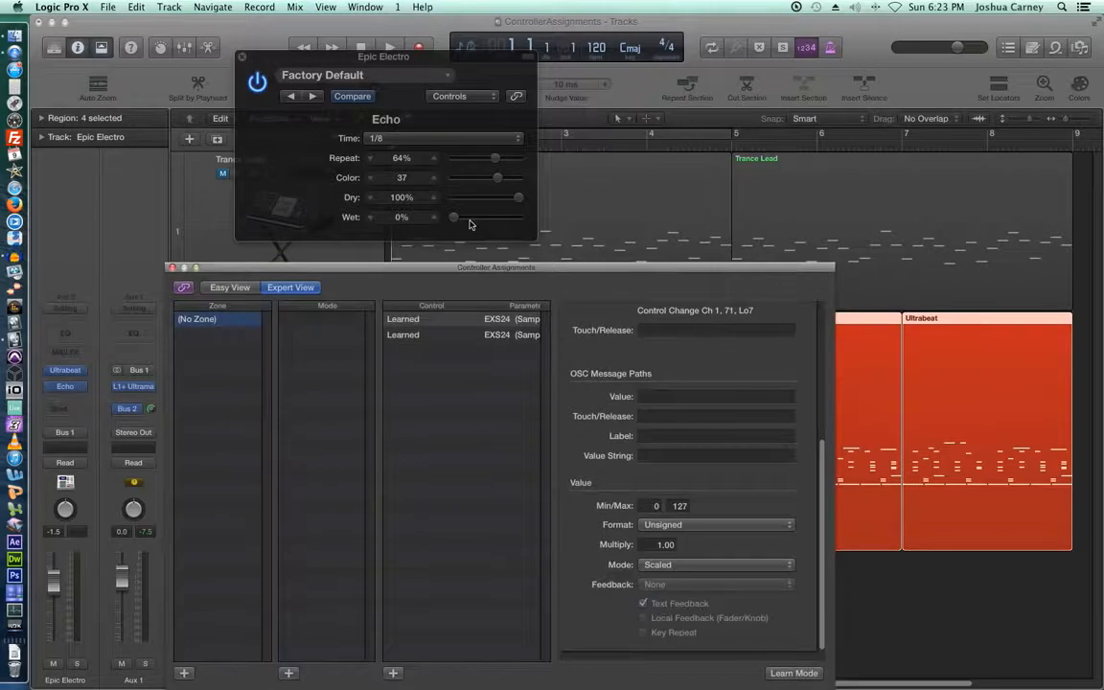
{"action": "left_click", "coordinate": [792, 673]}
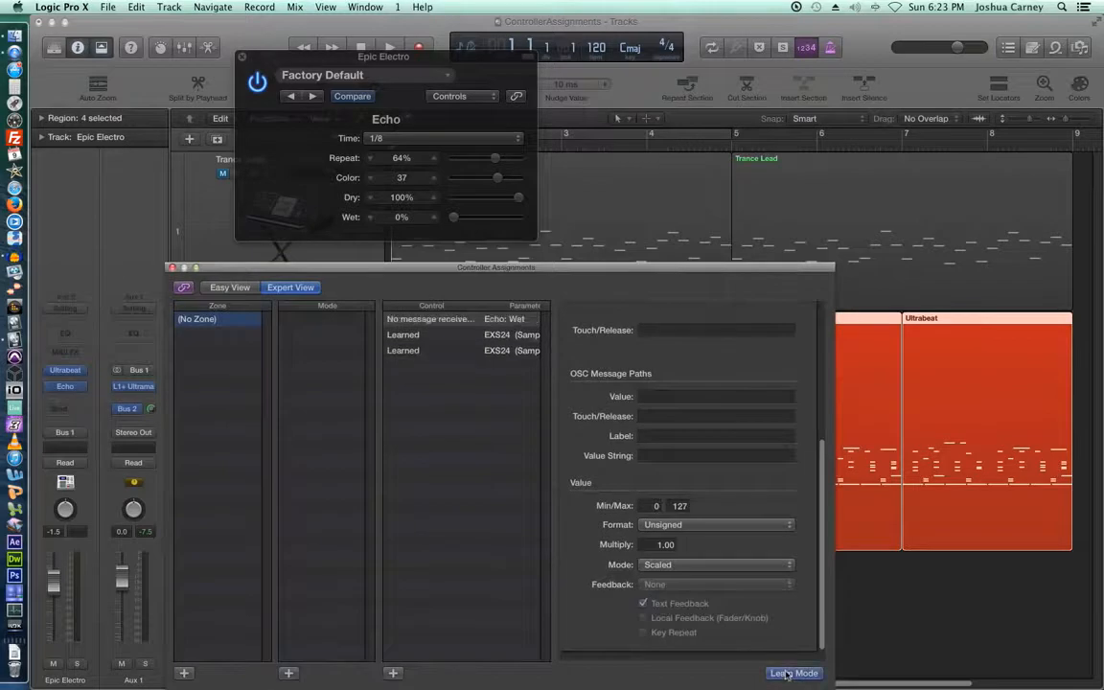
{"action": "left_click", "coordinate": [457, 223]}
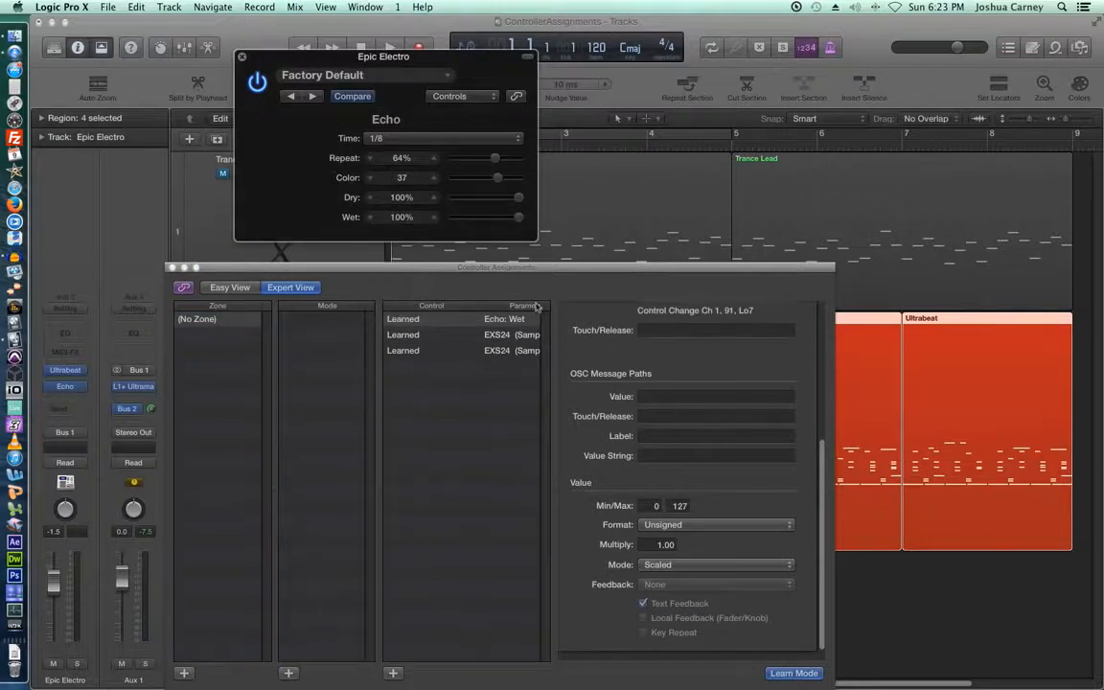
{"action": "left_click", "coordinate": [787, 675]}
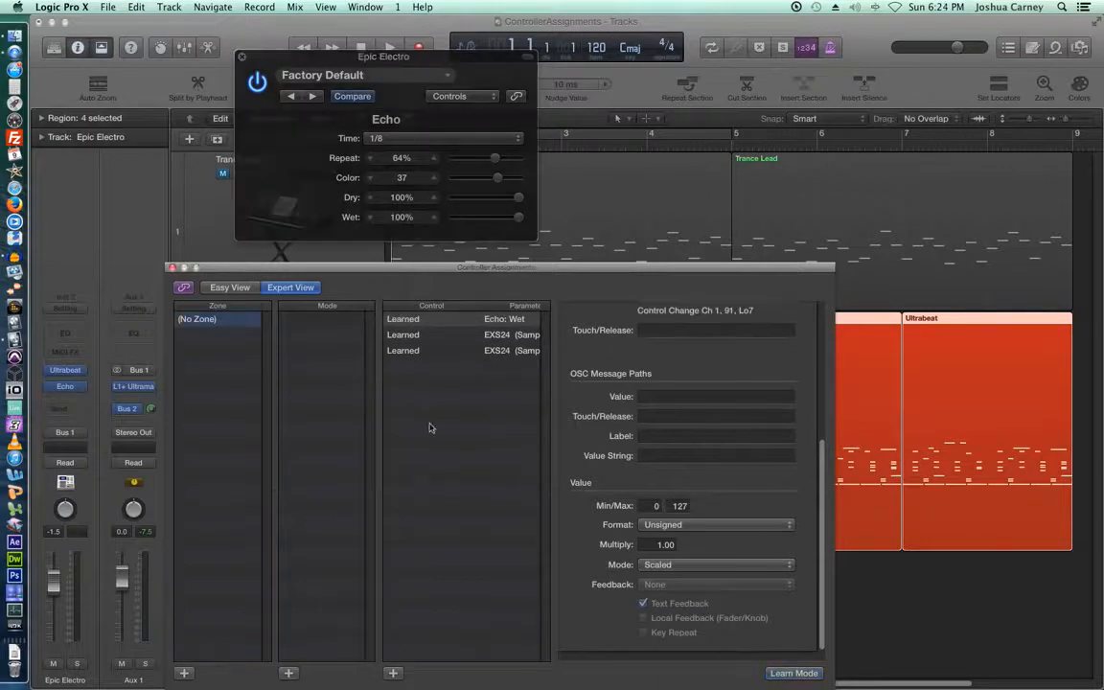
{"action": "left_click", "coordinate": [171, 268]}
{"action": "left_click_drag", "start_coordinate": [259, 59], "coordinate": [249, 64]}
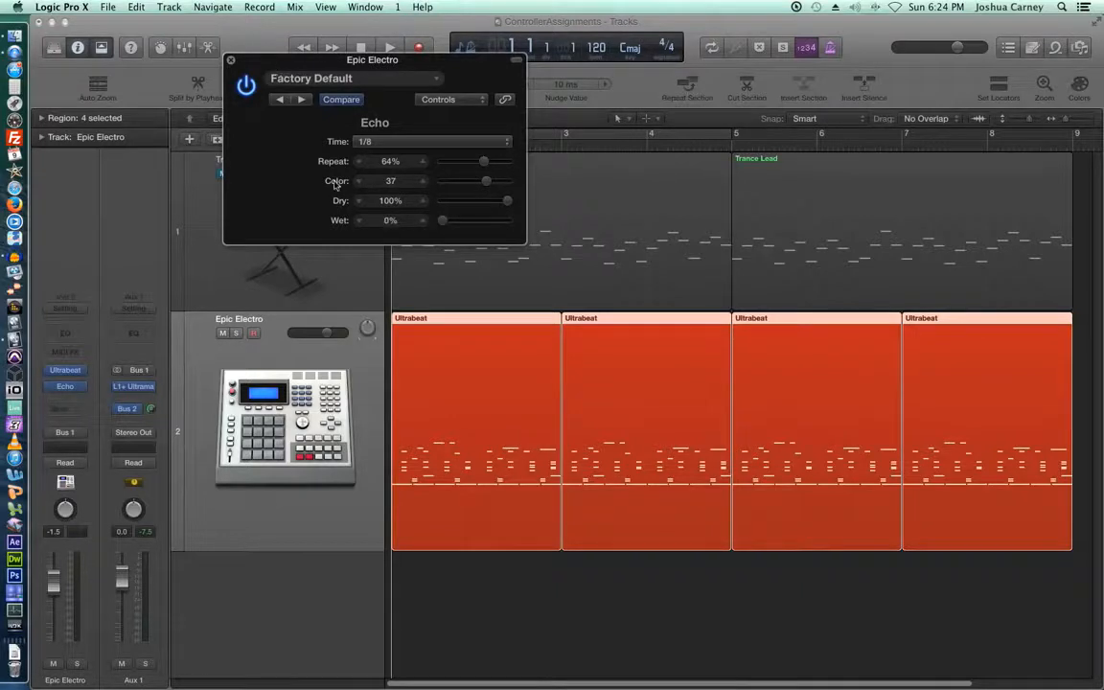
In Latch mode, record Echo Wet automation on Epic Electro, swelling towards bars 5 and 9 and dropping to 0% at each.
{"action": "left_click", "coordinate": [270, 435]}
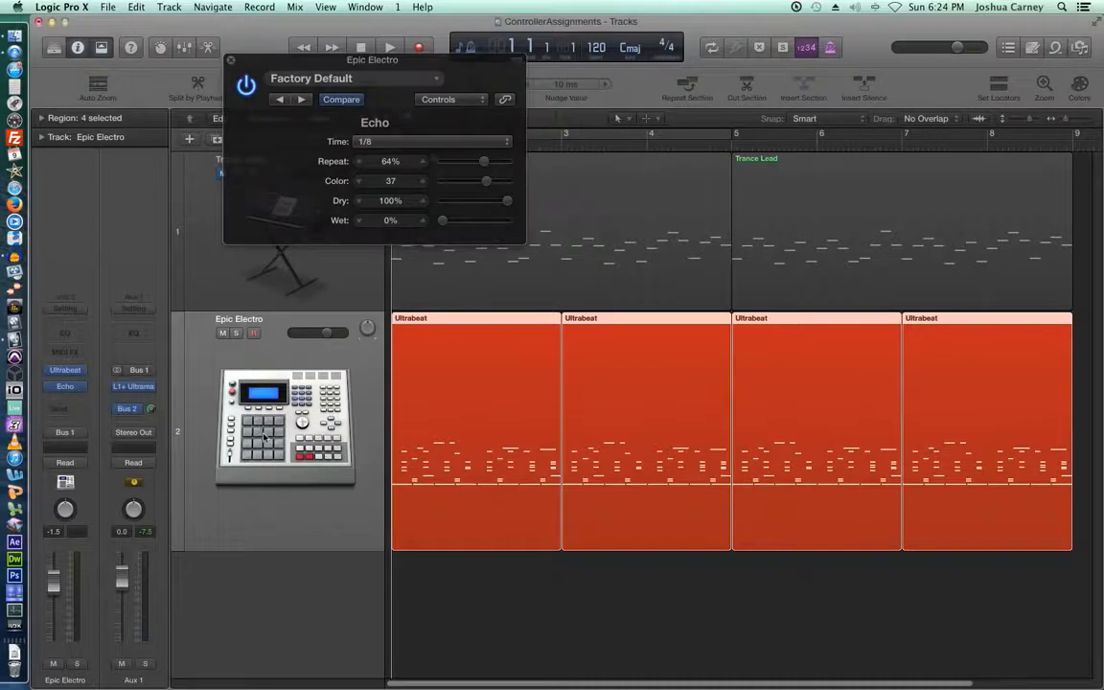
{"action": "key", "text": "a"}
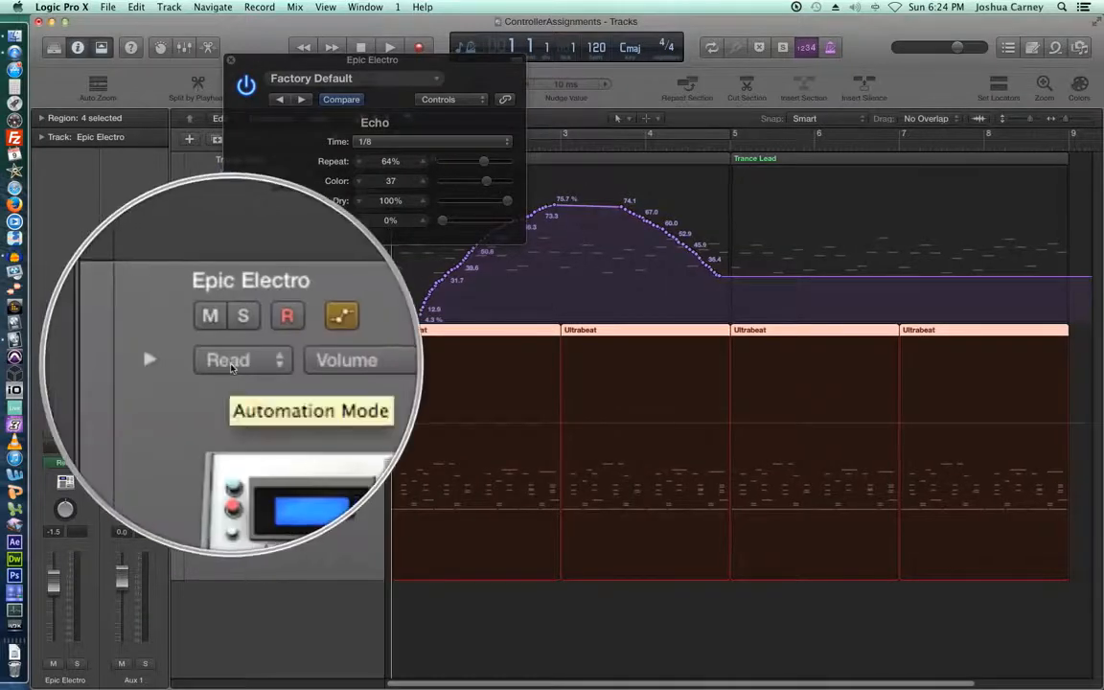
{"action": "left_click", "coordinate": [230, 364]}
{"action": "left_click", "coordinate": [251, 391]}
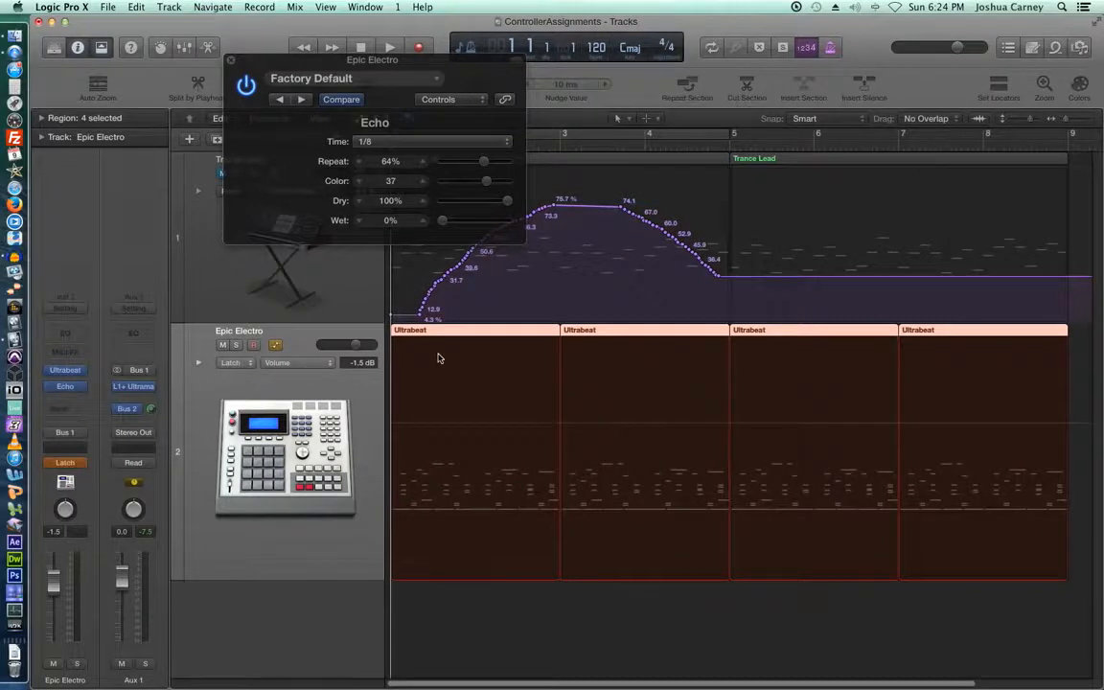
{"action": "key", "text": "space"}
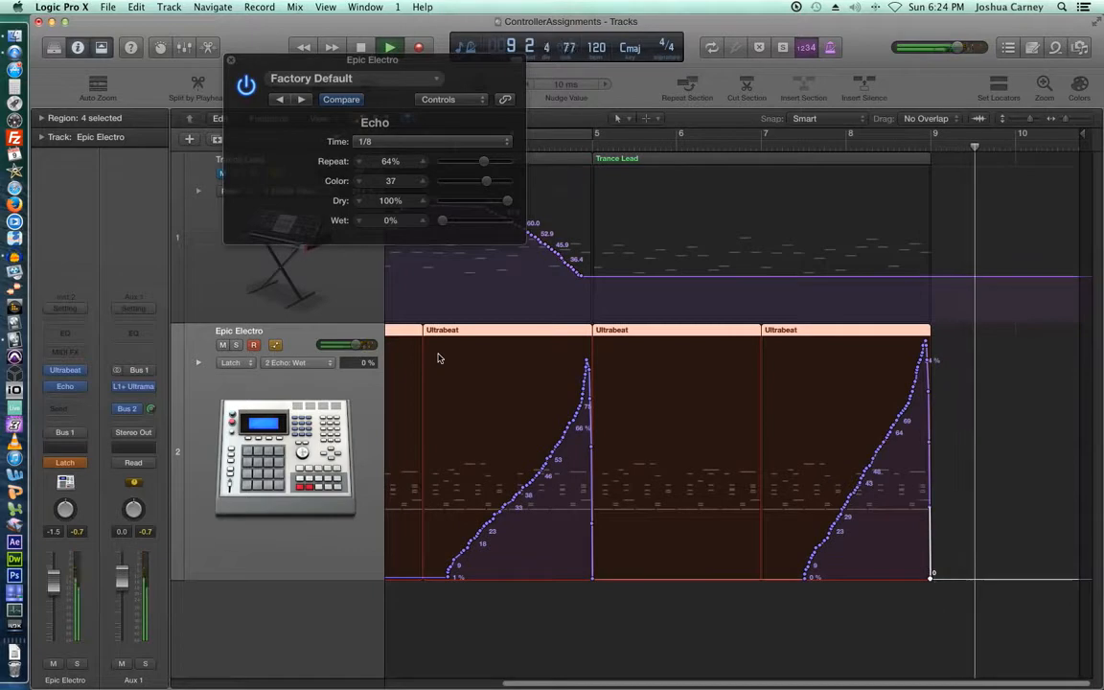
{"action": "key", "text": "space"}
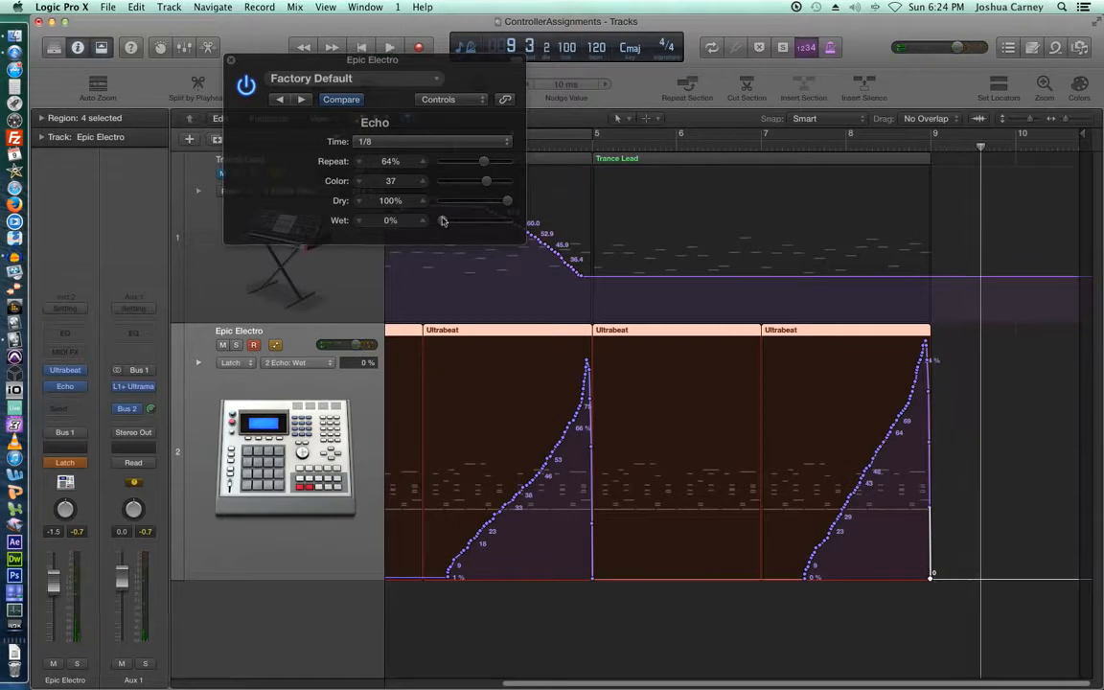
Hide the Echo plug-in window and set the Epic Electro track's automation mode to Read.
{"action": "key", "text": "v"}
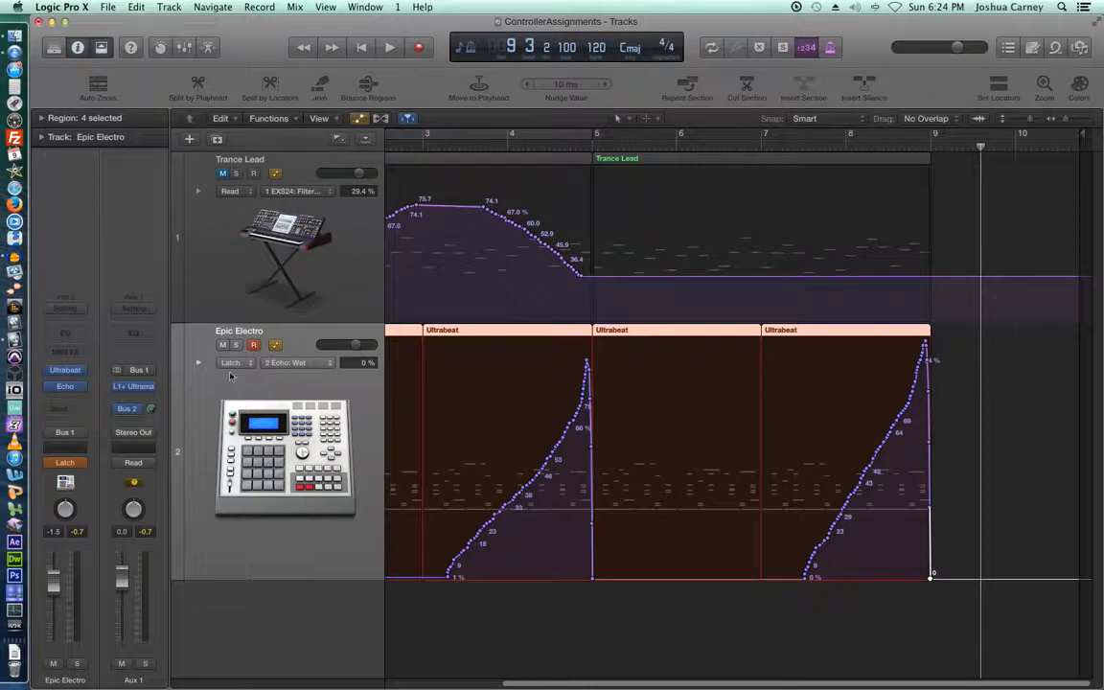
{"action": "left_click", "coordinate": [65, 463]}
{"action": "left_click", "coordinate": [69, 465]}
Delete all learned EXS24 and Echo entries from the Controller Assignments and close that window.
{"action": "key", "text": "alt+k"}
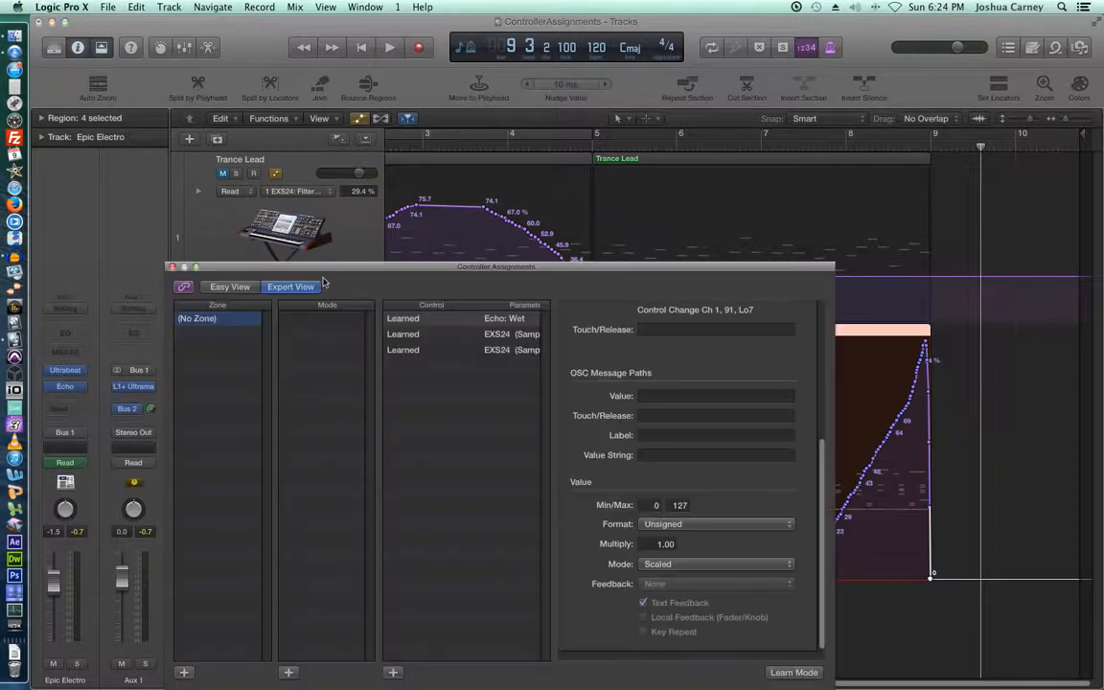
{"action": "left_click_drag", "start_coordinate": [480, 318], "coordinate": [544, 189]}
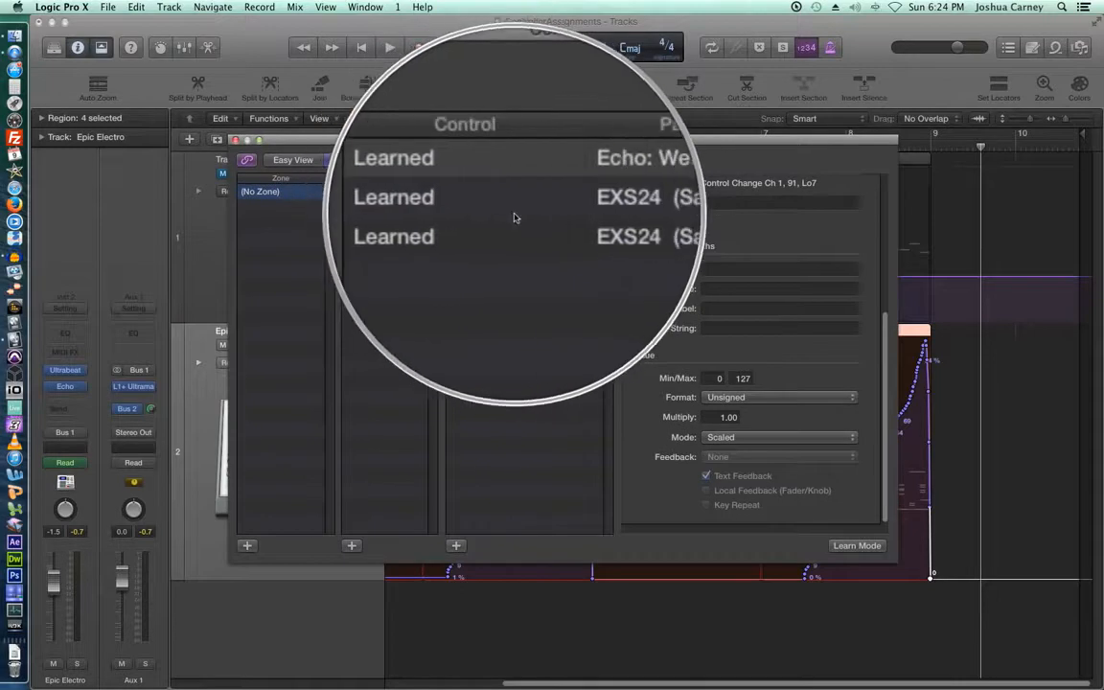
{"action": "key", "text": "super+a"}
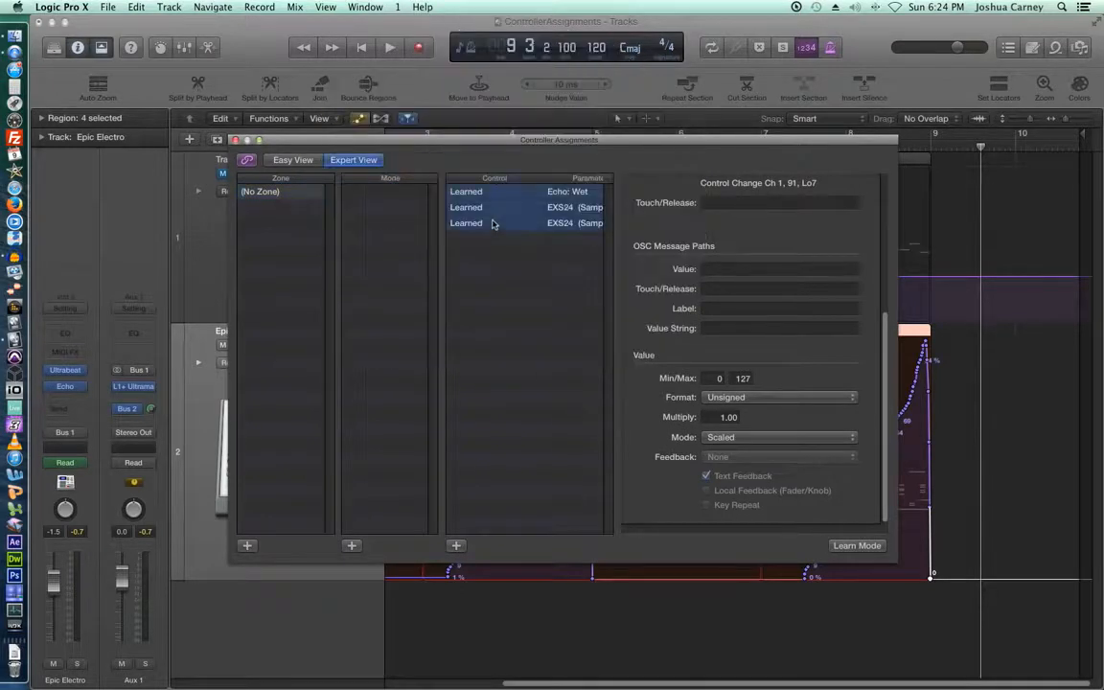
{"action": "key", "text": "BackSpace"}
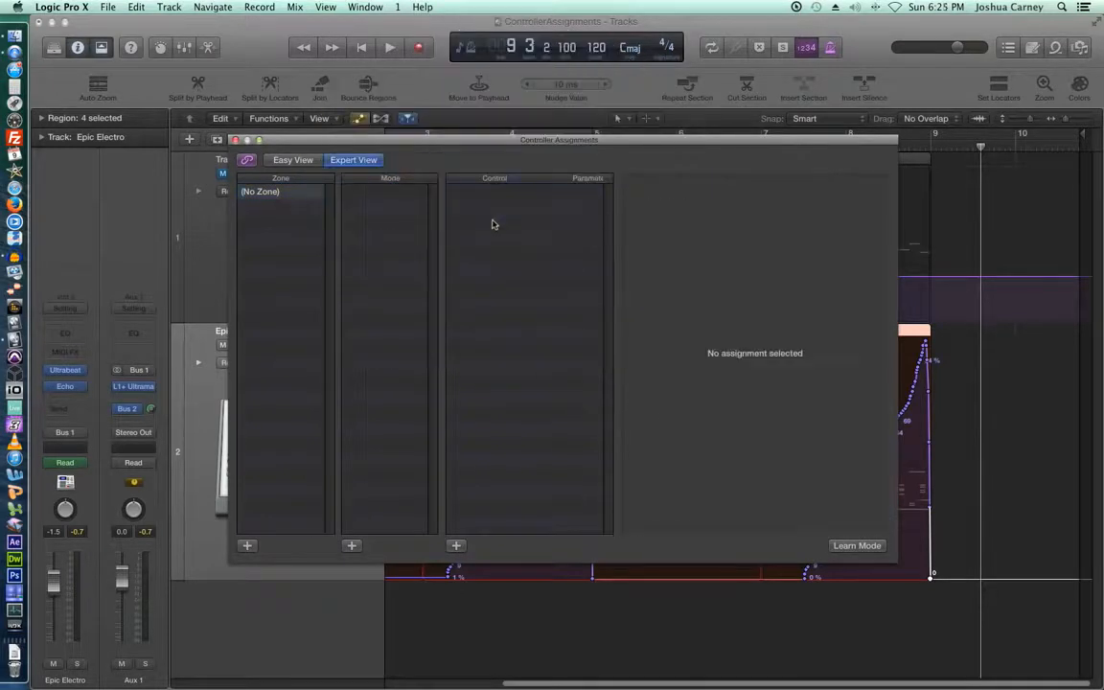
{"action": "left_click", "coordinate": [235, 140]}
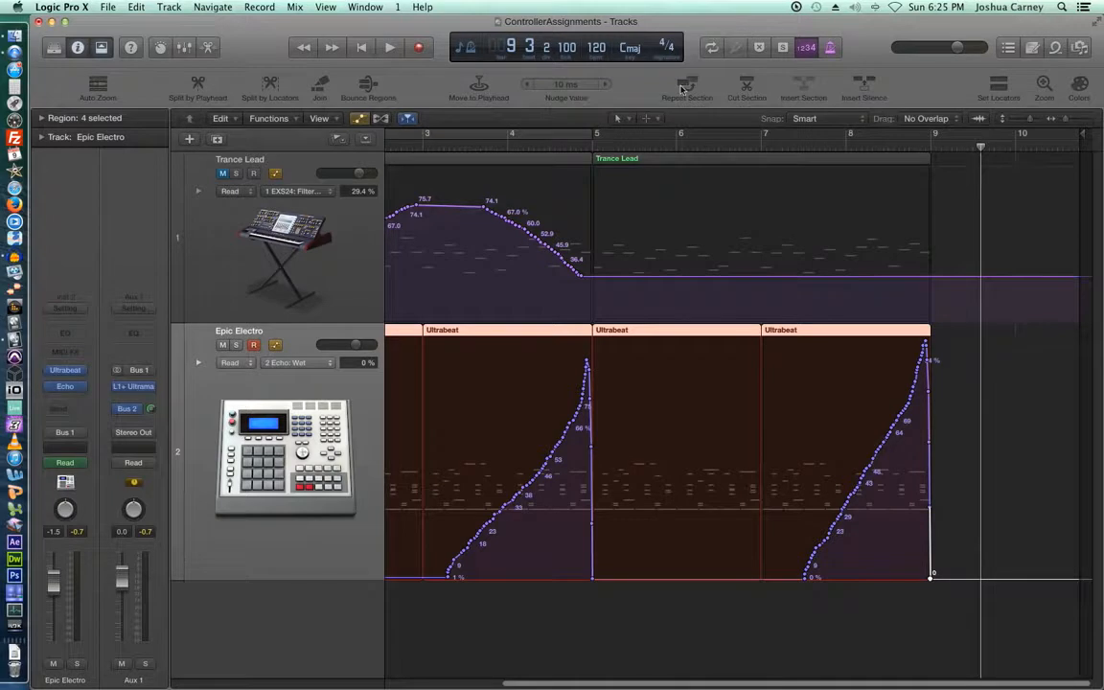
Hide track automation, examine an Ultrabeat region in an enlarged Piano Roll with Volume as the controller, and close the editor.
{"action": "key", "text": "a"}
{"action": "double_click", "coordinate": [698, 335]}
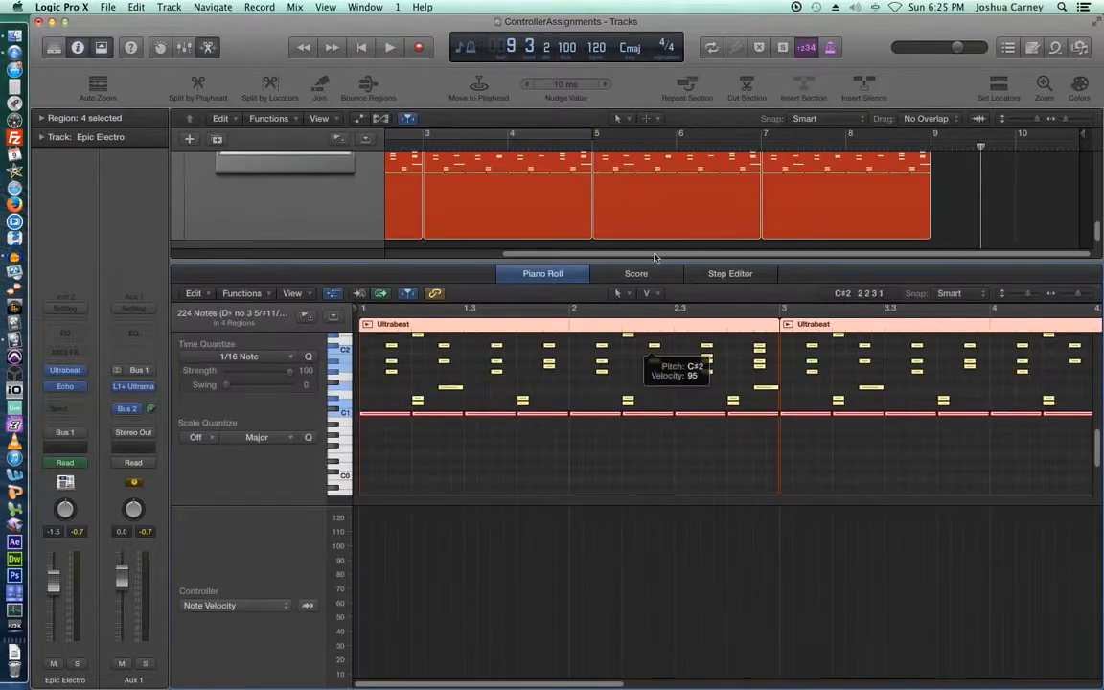
{"action": "left_click_drag", "start_coordinate": [651, 263], "coordinate": [647, 141]}
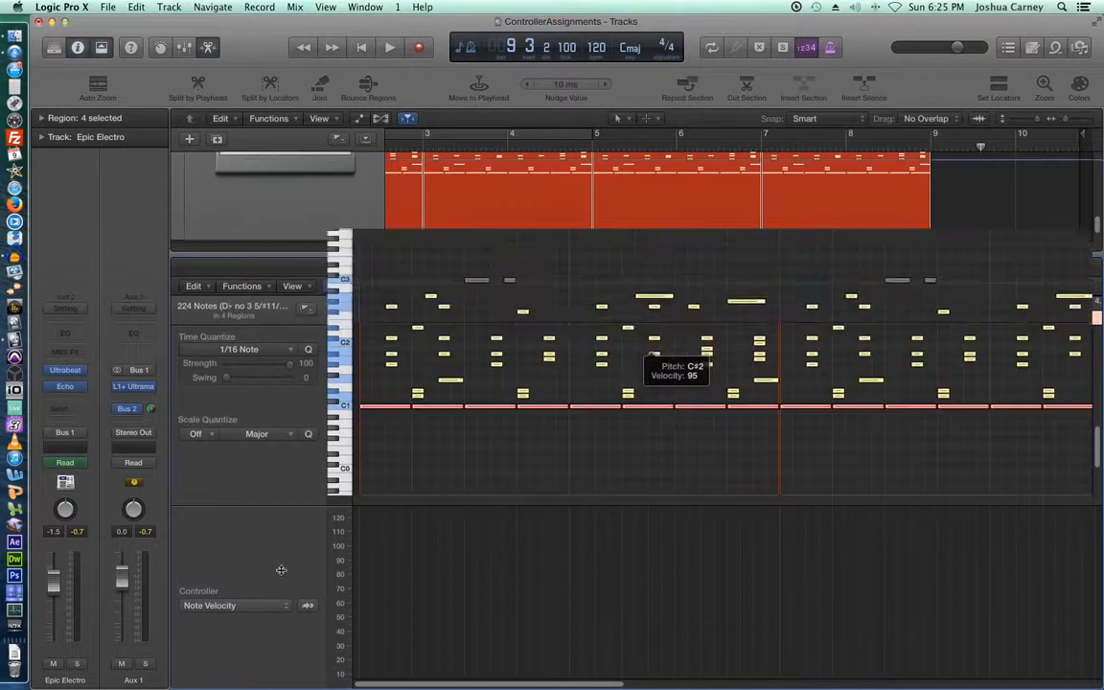
{"action": "left_click", "coordinate": [254, 601]}
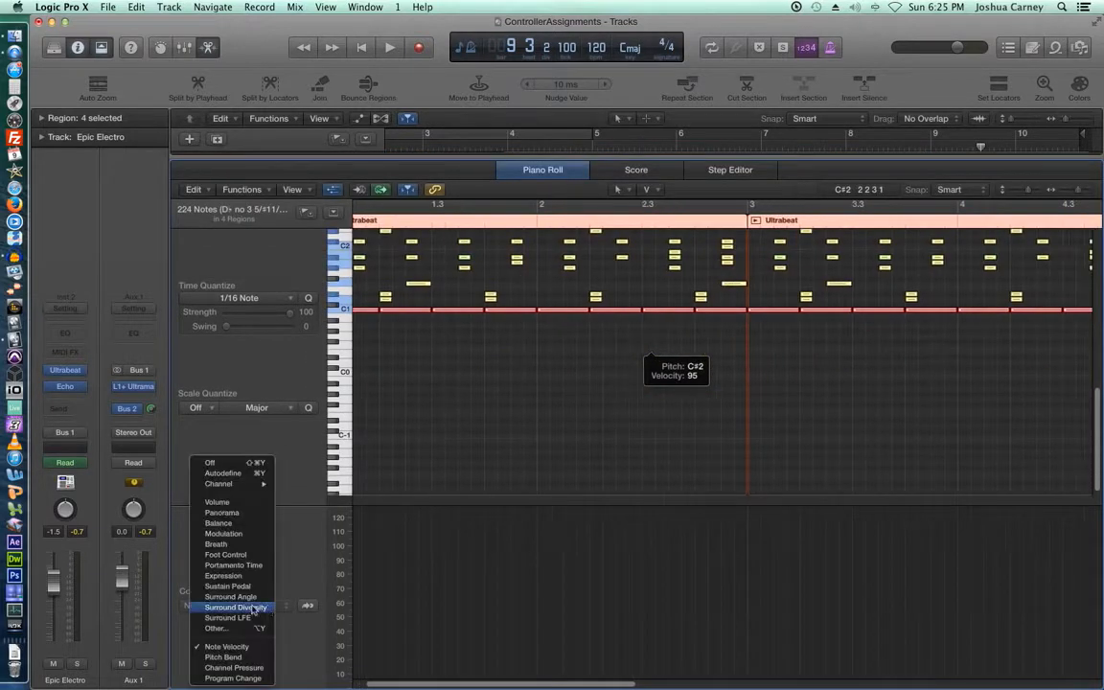
{"action": "left_click", "coordinate": [245, 504]}
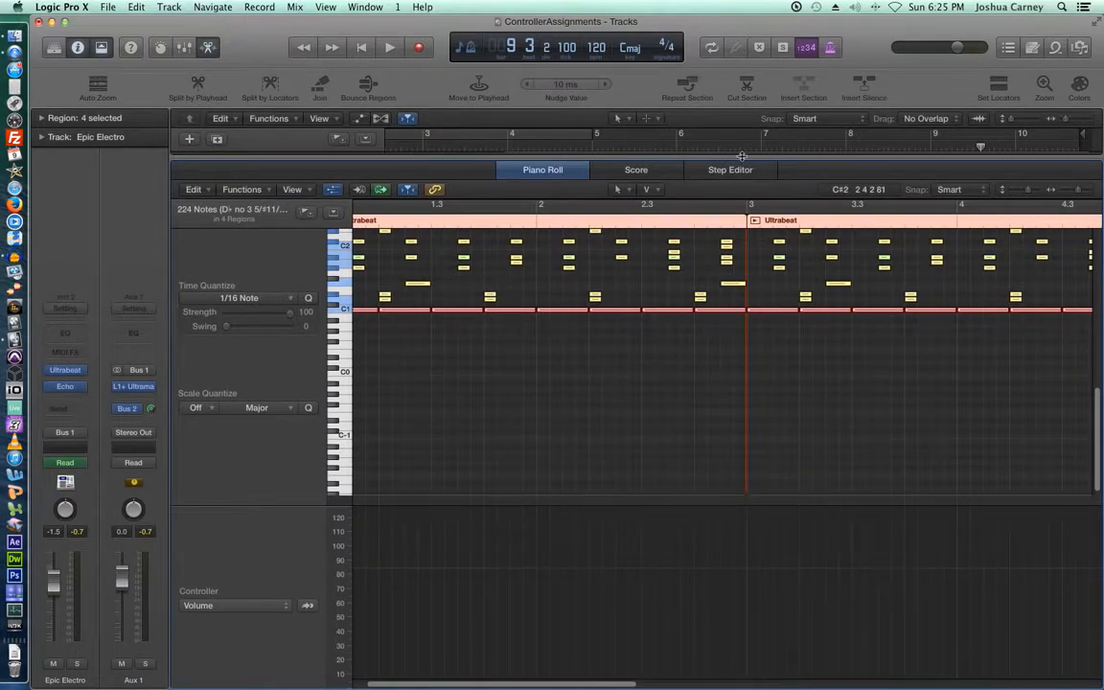
{"action": "key", "text": "e"}
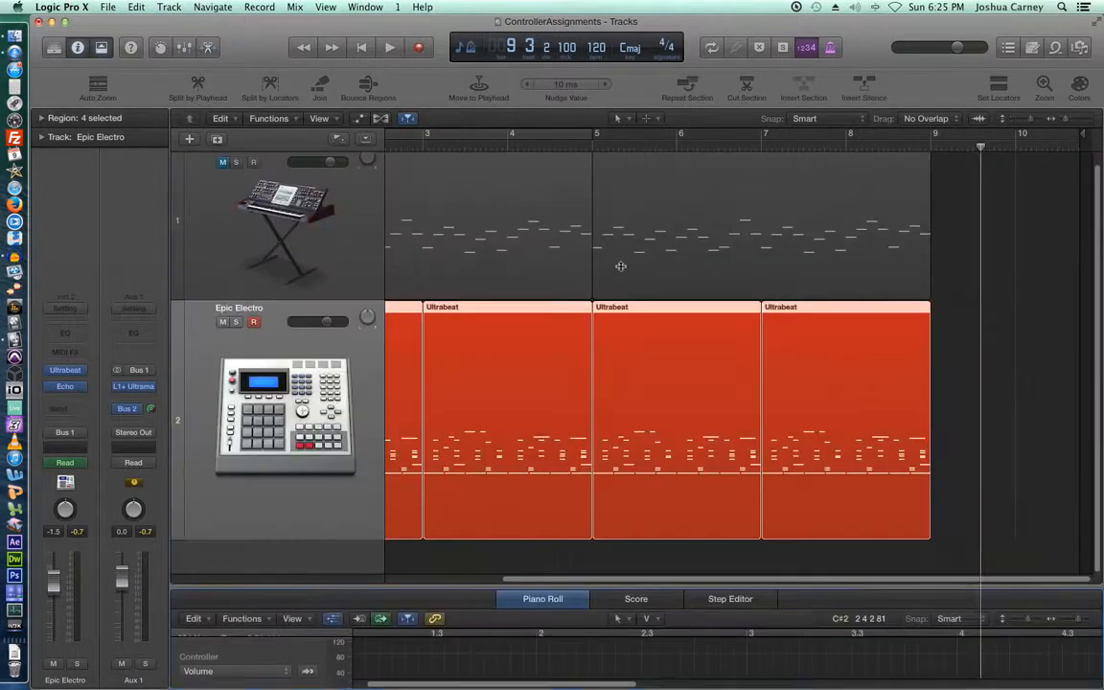
Show the track automation again to review the Trance Lead filter curve and the Epic Electro Echo Wet curve.
{"action": "key", "text": "a"}
{"action": "scroll", "coordinate": [552, 193], "scroll_direction": "left", "scroll_amount": 3}
{"action": "scroll", "coordinate": [606, 251], "scroll_direction": "up", "scroll_amount": 1}
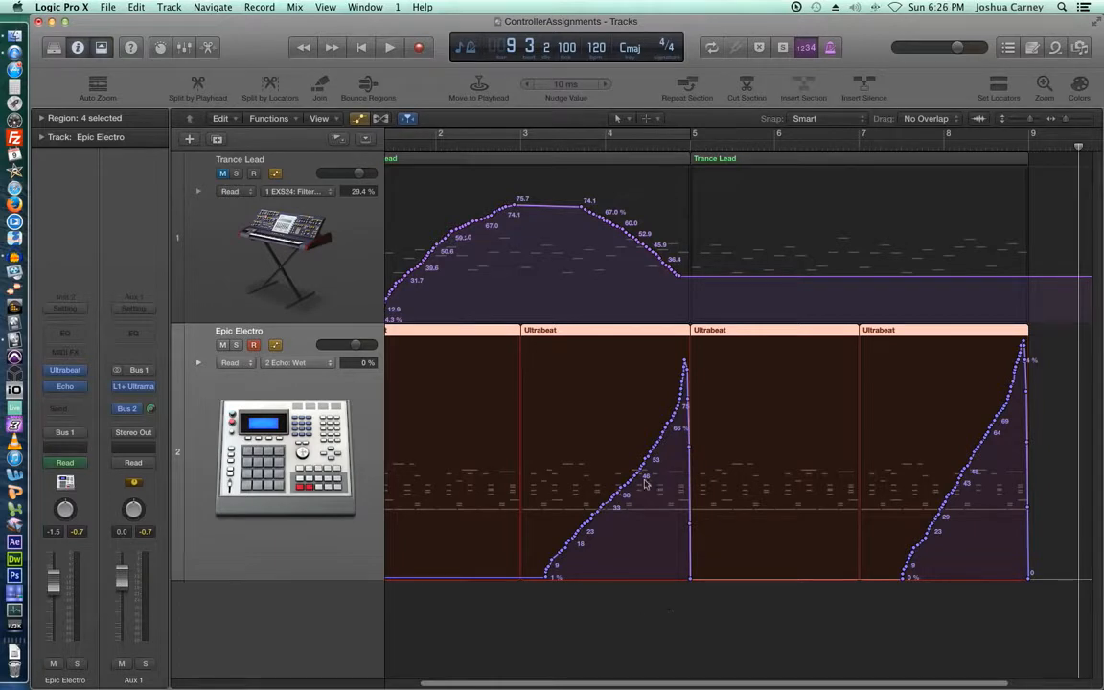
Open the Mixer to view all channel strips, briefly play the project, and switch to Audacity.
{"action": "key", "text": "super+2"}
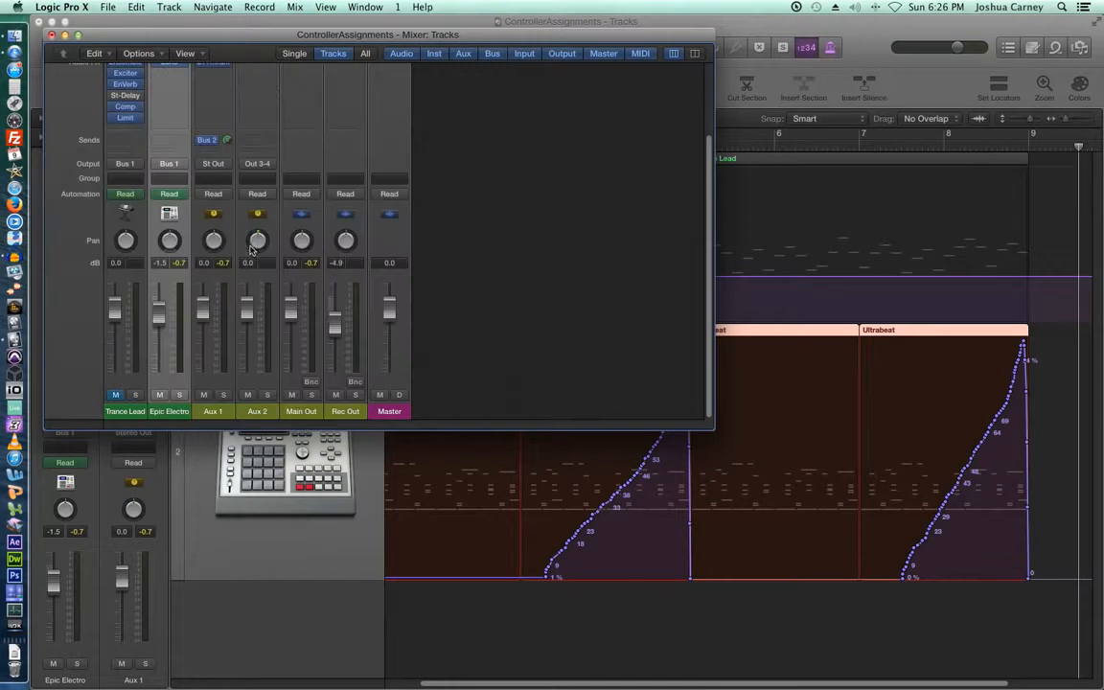
{"action": "left_click", "coordinate": [477, 323]}
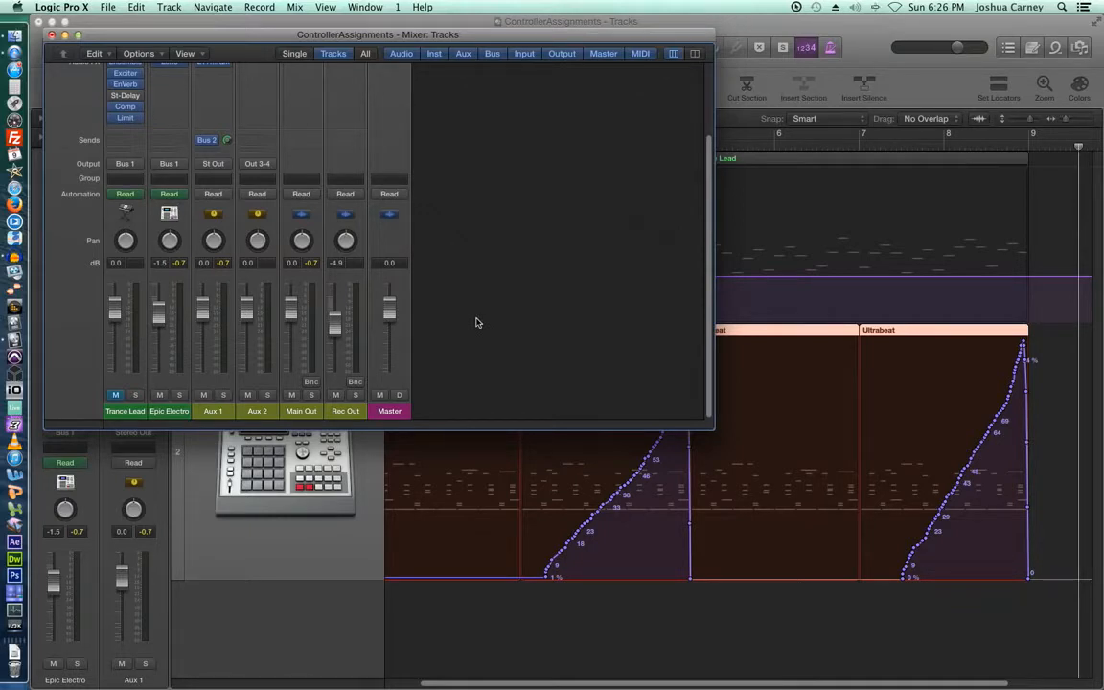
{"action": "key", "text": "space"}
{"action": "key", "text": "space"}
{"action": "key", "text": "super+Tab"}
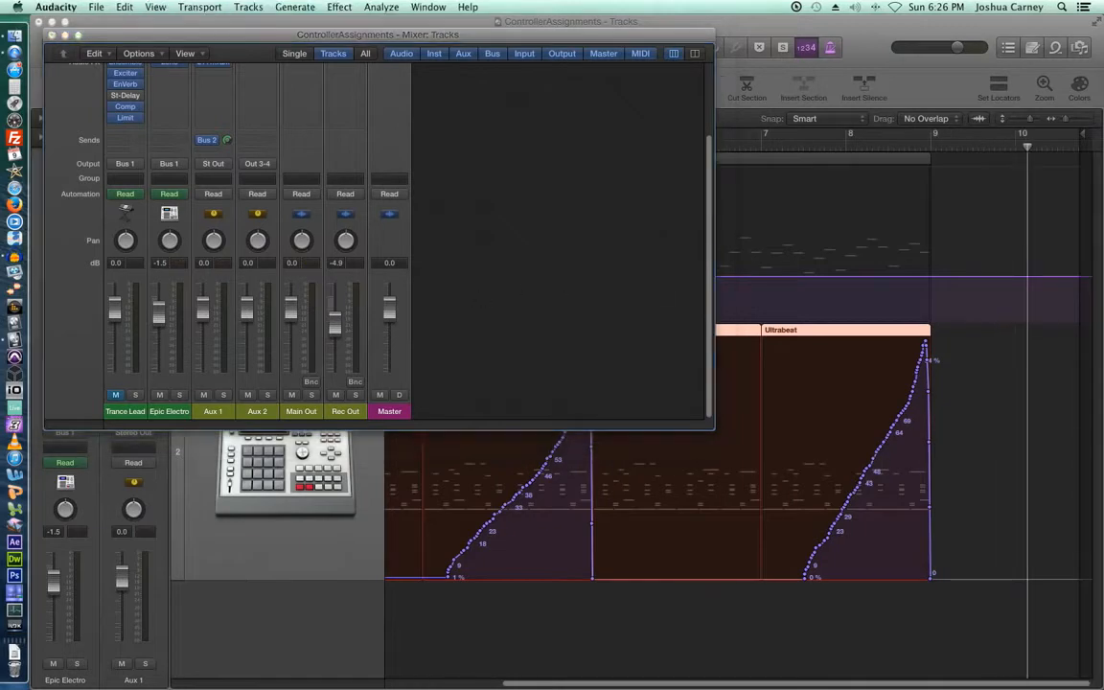